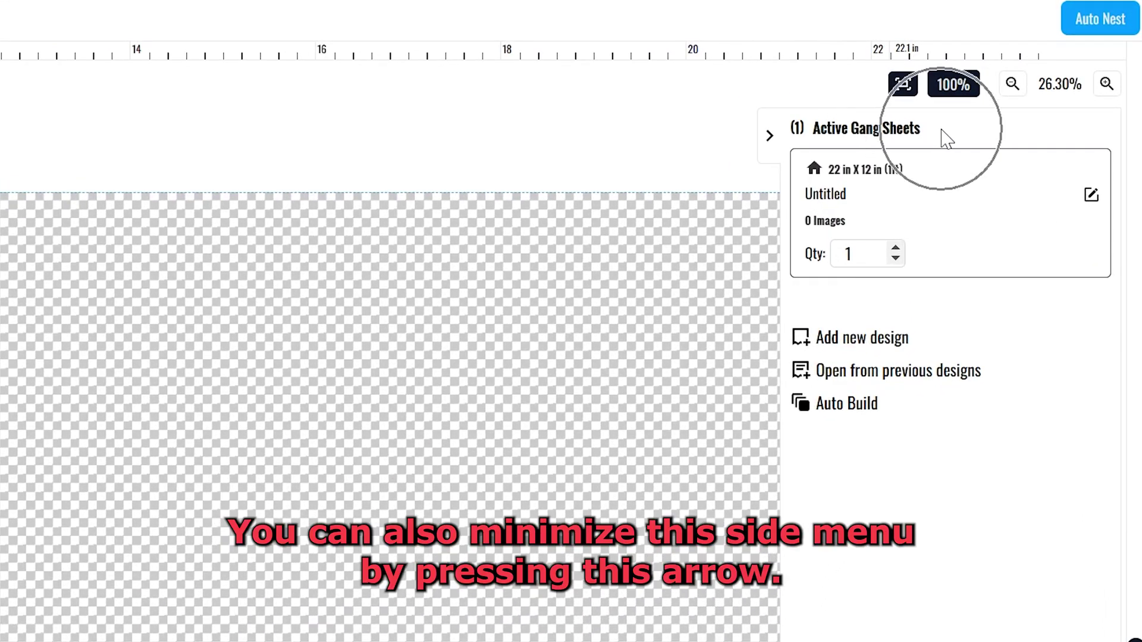
- Add a New Gang Sheet alongside the existing Untitled sheet
{"action": "left_click", "coordinate": [771, 148]}
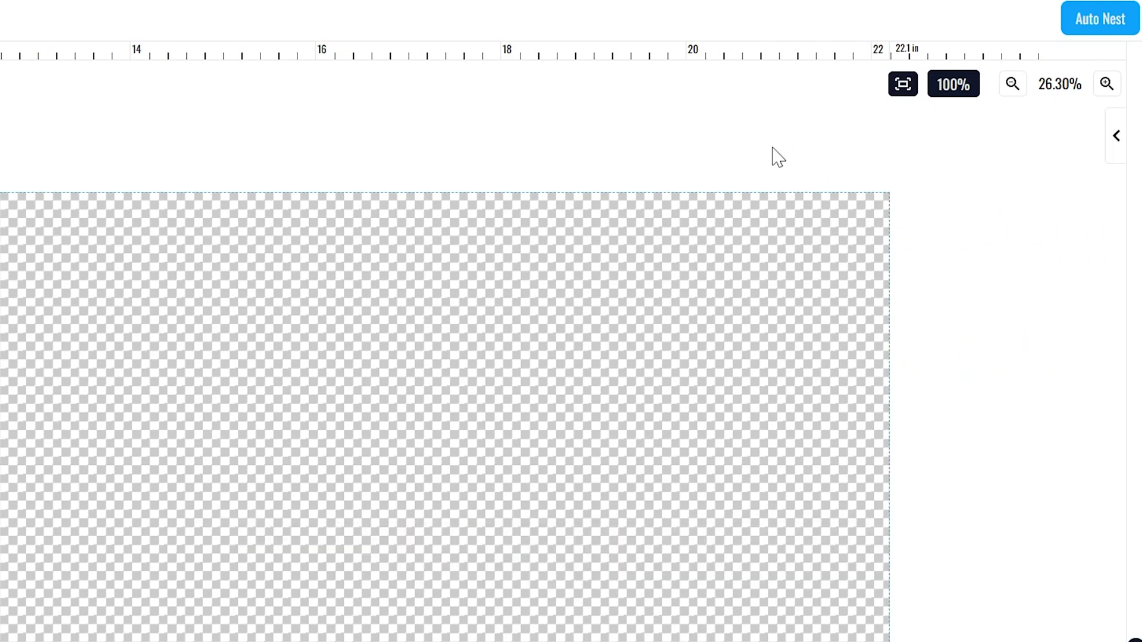
{"action": "left_click", "coordinate": [1112, 161]}
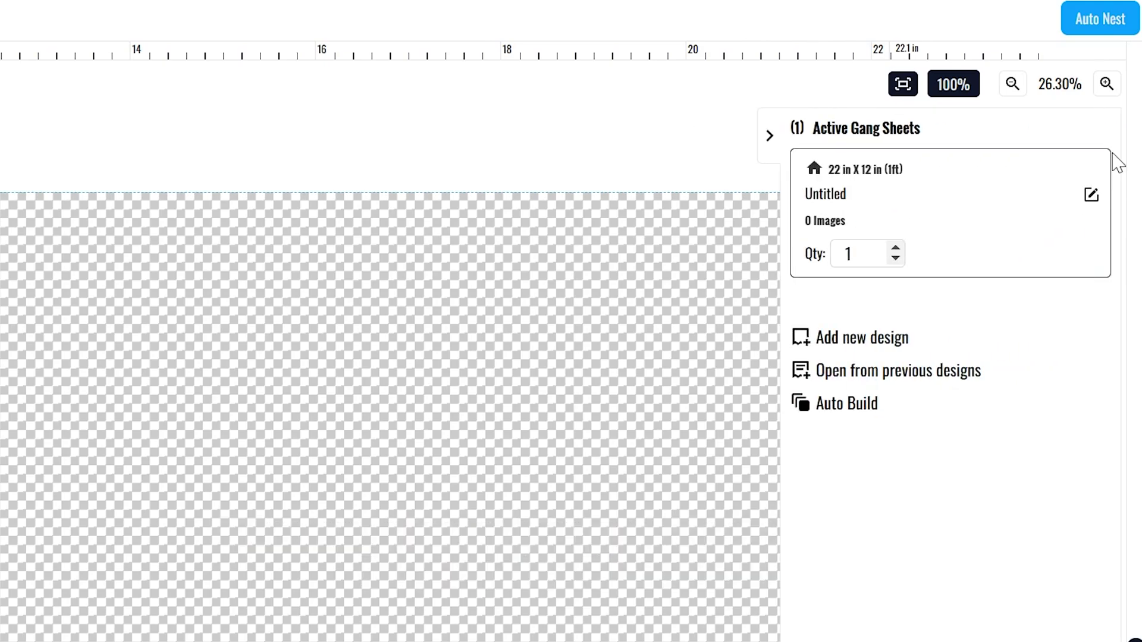
{"action": "left_click", "coordinate": [920, 342]}
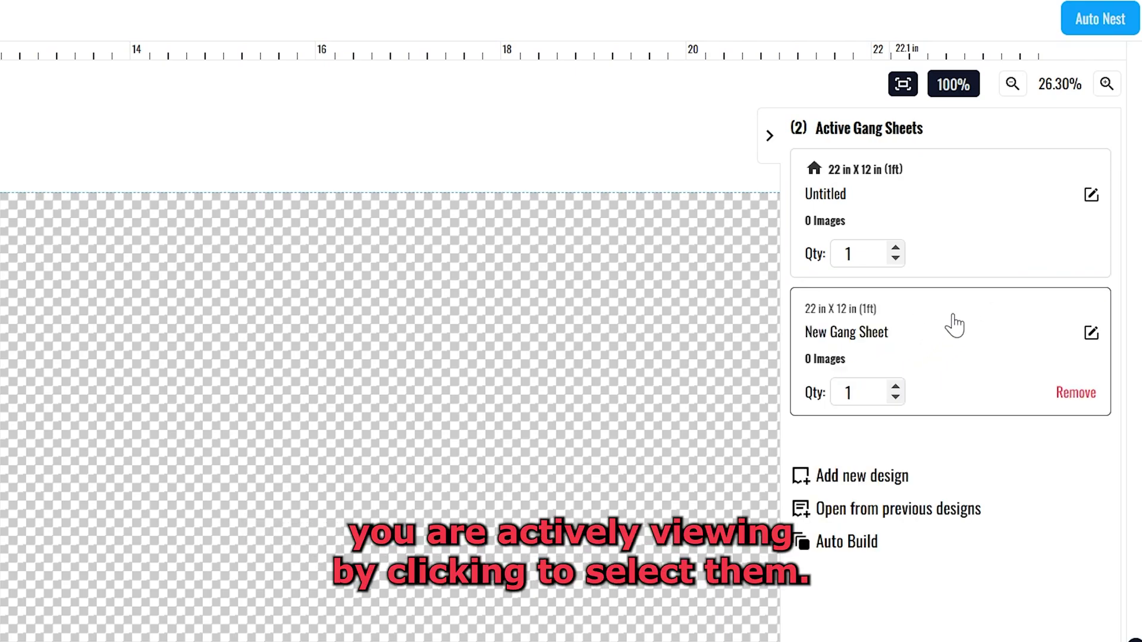
{"action": "left_click", "coordinate": [974, 254]}
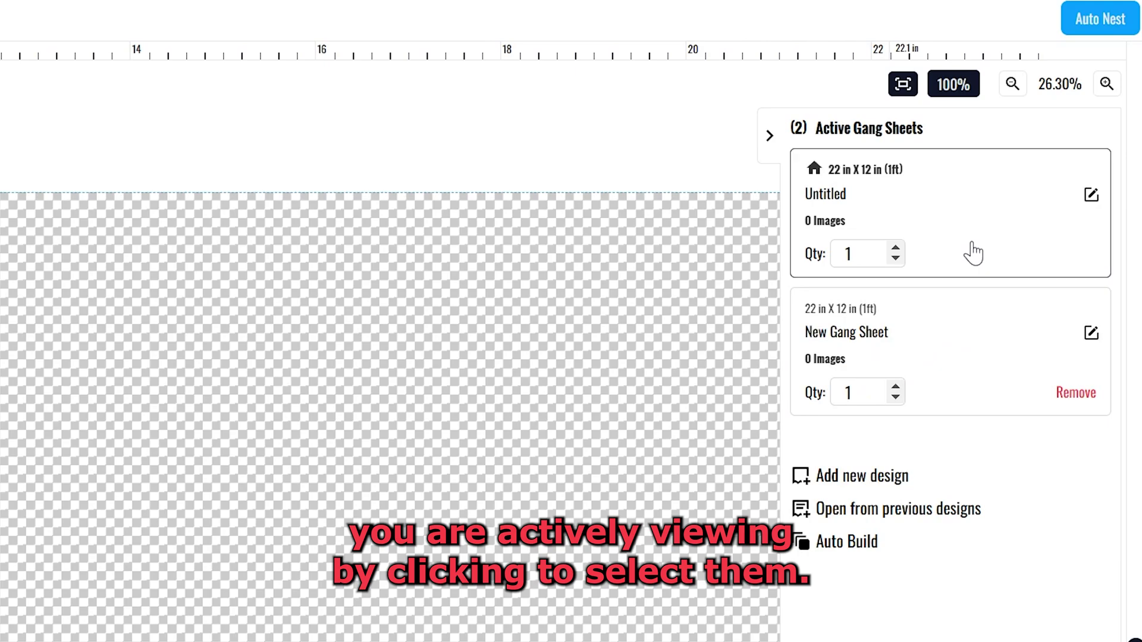
{"action": "left_click", "coordinate": [964, 334]}
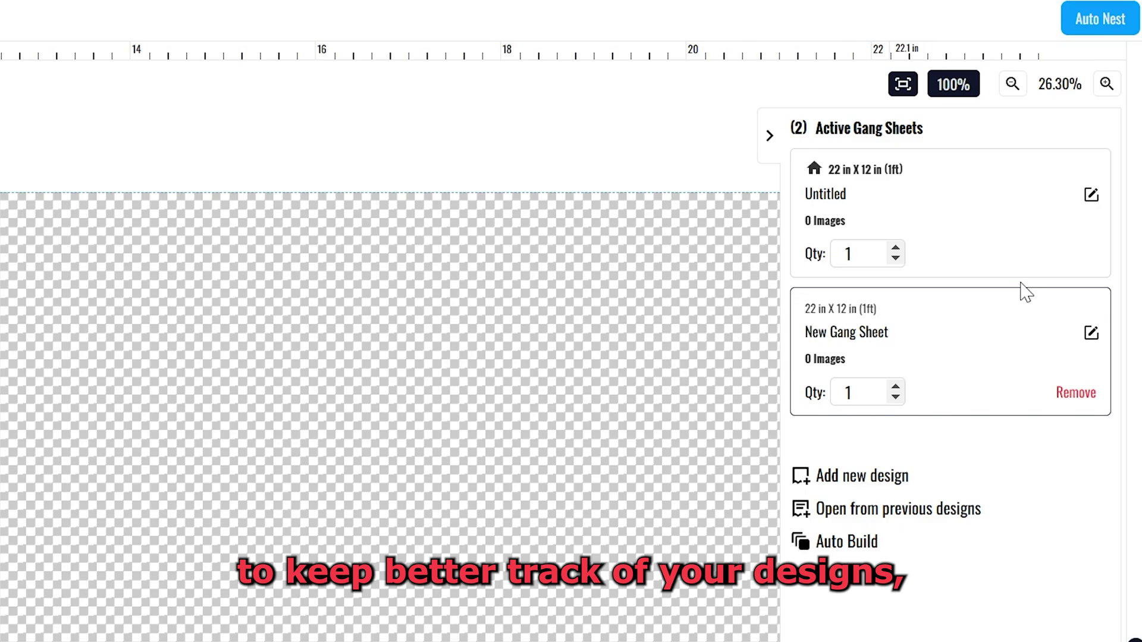
- Rename the Untitled sheet to 'Test'
{"action": "left_click", "coordinate": [1092, 200]}
{"action": "left_click", "coordinate": [1092, 200]}
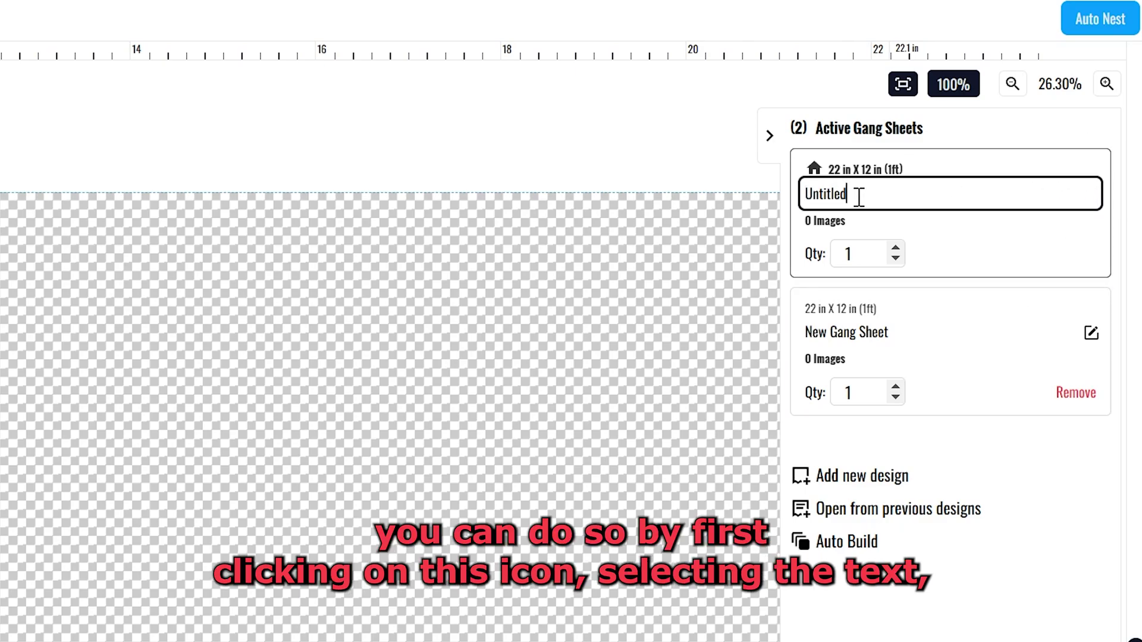
{"action": "left_click_drag", "start_coordinate": [857, 194], "coordinate": [757, 202]}
{"action": "type", "text": "Test"}
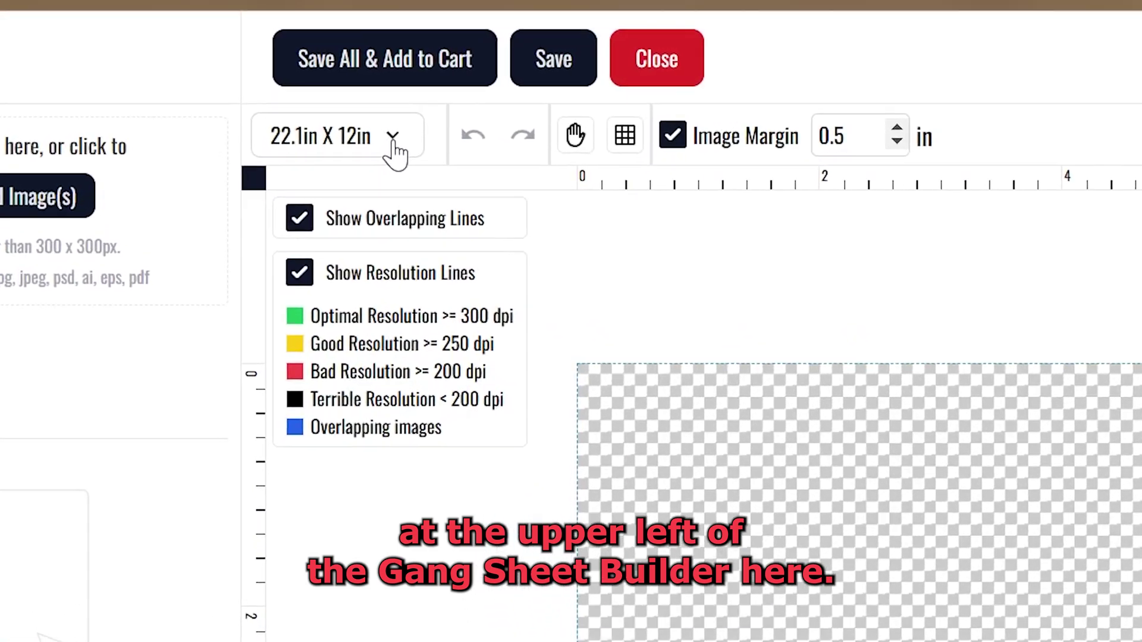
{"action": "left_click", "coordinate": [393, 138]}
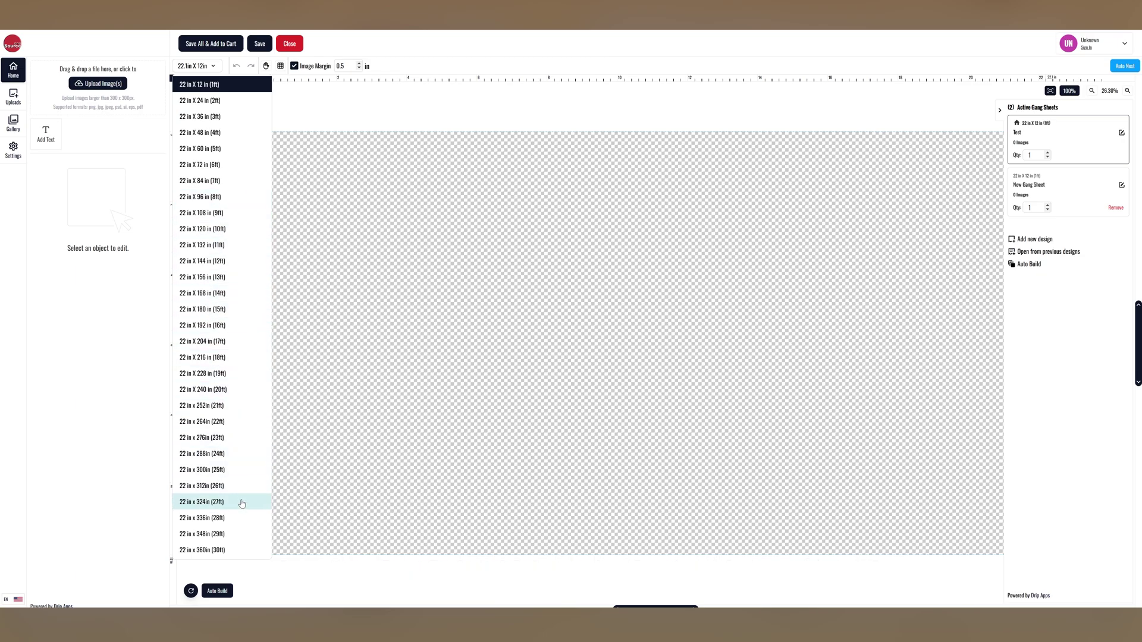
{"action": "left_click", "coordinate": [249, 550]}
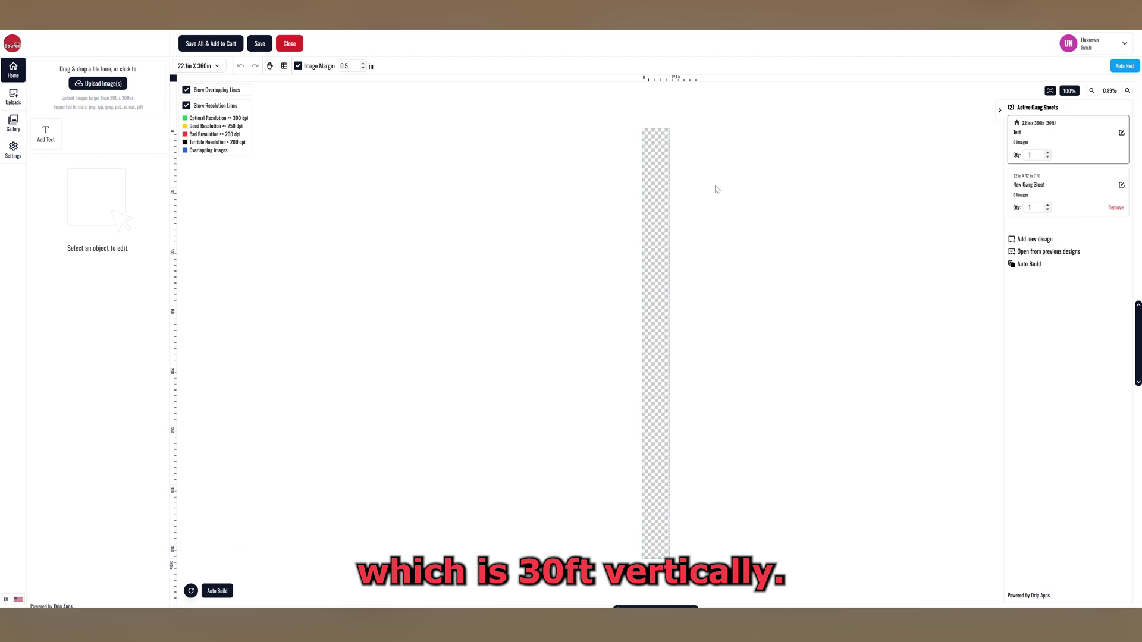
{"action": "left_click", "coordinate": [217, 69]}
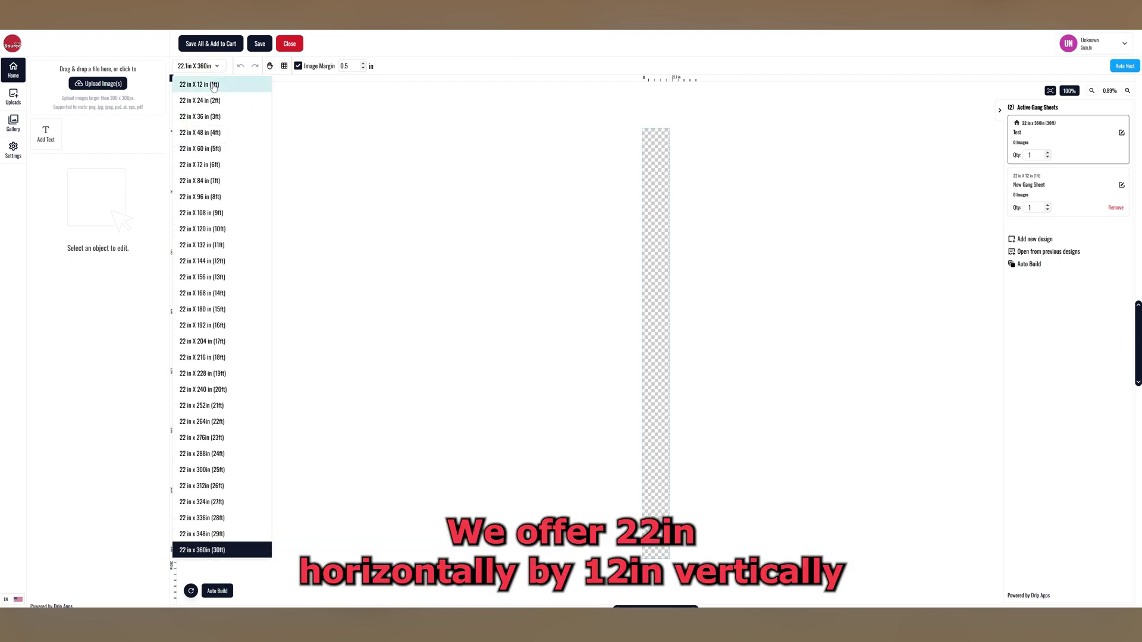
{"action": "left_click", "coordinate": [246, 90]}
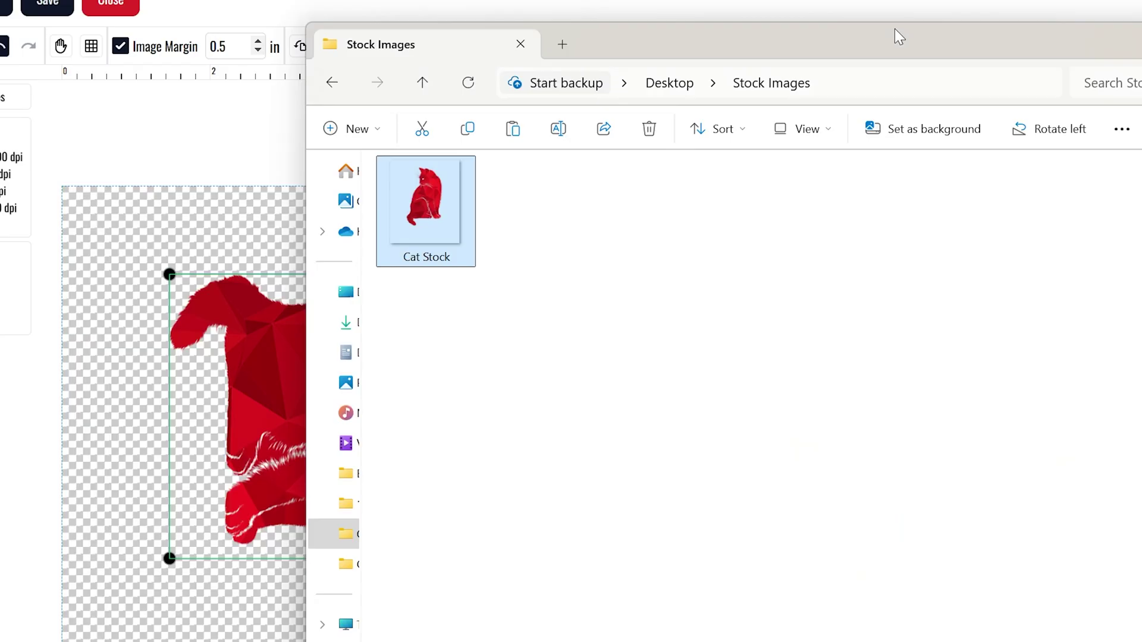
- Show the Cat Stock image's Properties details with its 4500 x 5400 pixel dimensions
{"action": "left_click", "coordinate": [638, 329]}
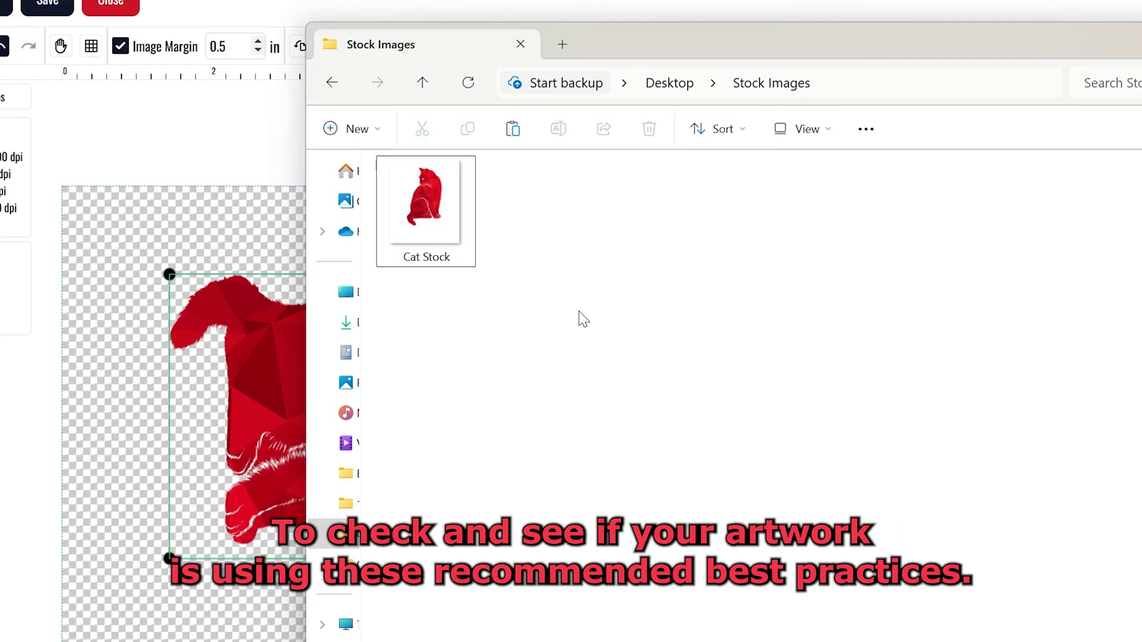
{"action": "left_click", "coordinate": [472, 265]}
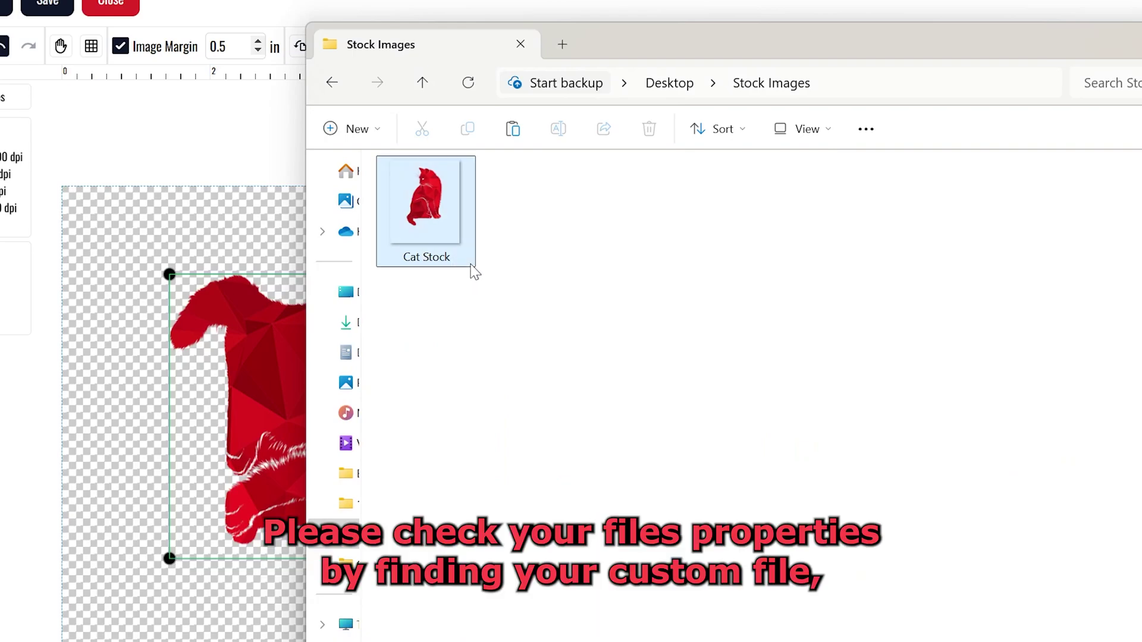
{"action": "right_click", "coordinate": [472, 266]}
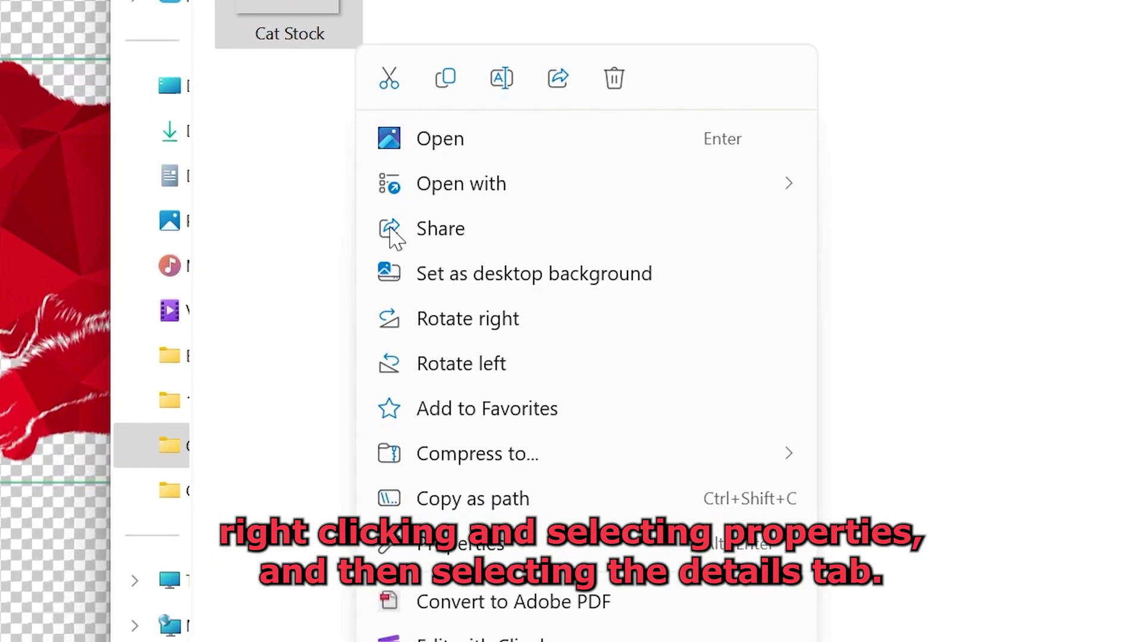
{"action": "left_click", "coordinate": [519, 552]}
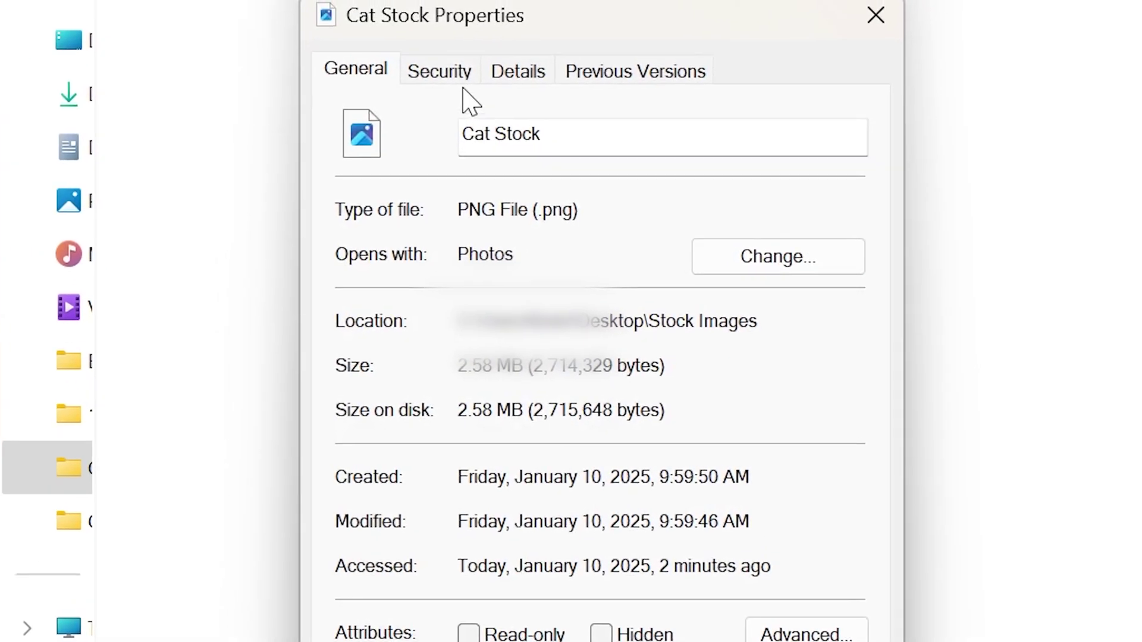
{"action": "left_click", "coordinate": [518, 78]}
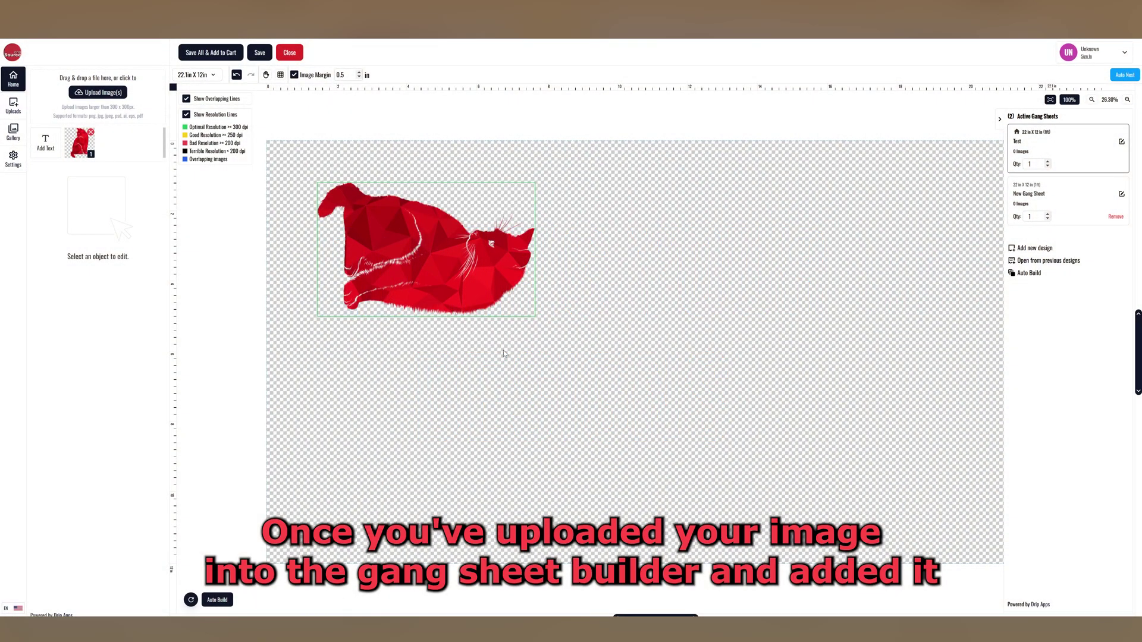
- Unlock the cat image's aspect ratio and stretch it to 3.36 x 5.42 in
{"action": "left_click", "coordinate": [533, 305]}
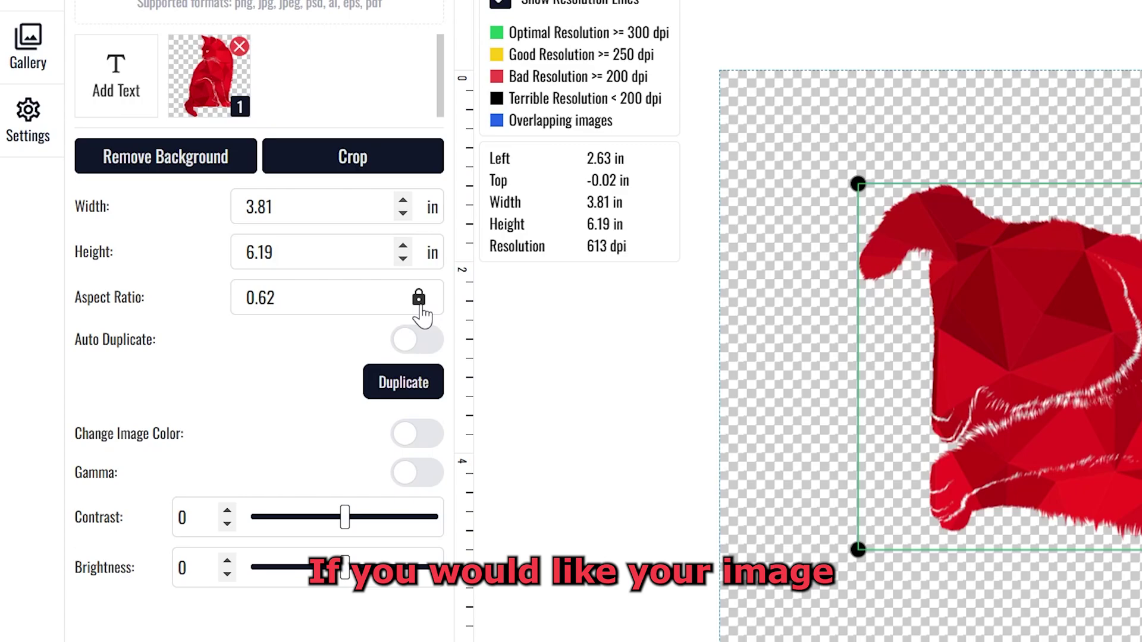
{"action": "left_click", "coordinate": [418, 299]}
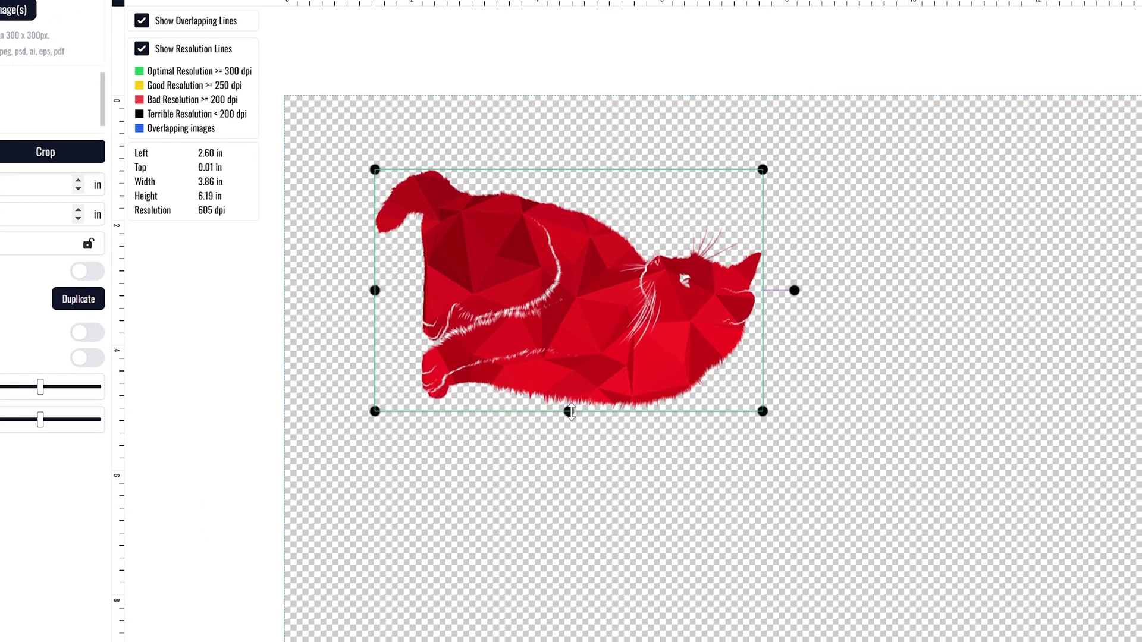
{"action": "mouse_move", "coordinate": [568, 408]}
{"action": "left_mouse_down"}
{"action": "mouse_move", "coordinate": [575, 619]}
{"action": "mouse_move", "coordinate": [568, 410]}
{"action": "left_mouse_up"}
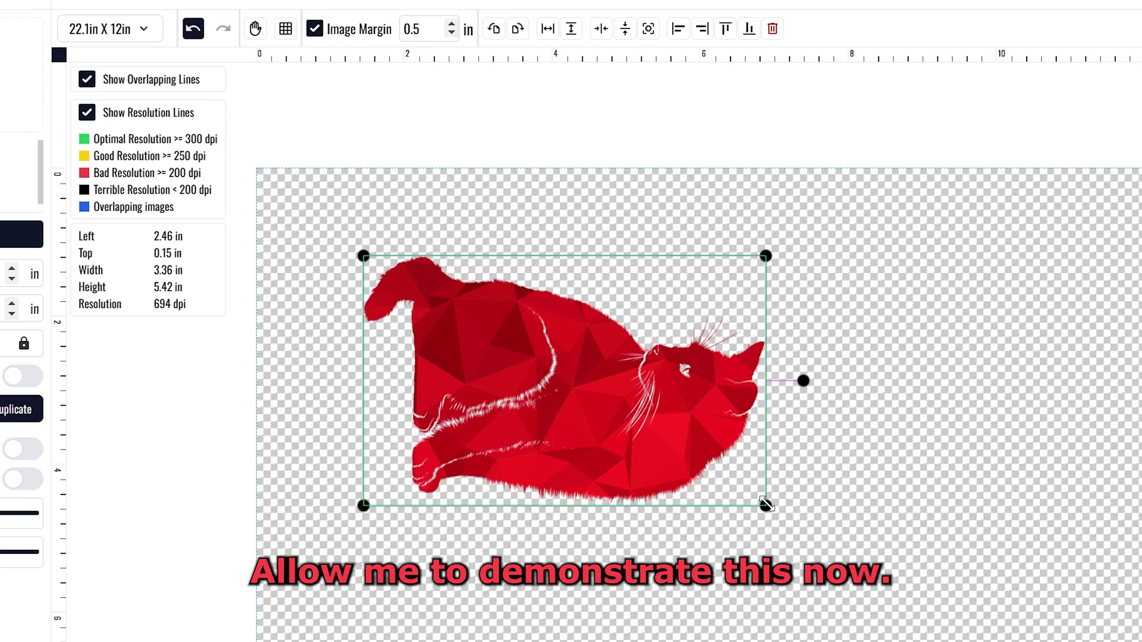
- Resize the red cat proportionally to 3.00 x 4.83 in with aspect ratio locked
{"action": "left_click_drag", "start_coordinate": [766, 504], "coordinate": [1141, 641]}
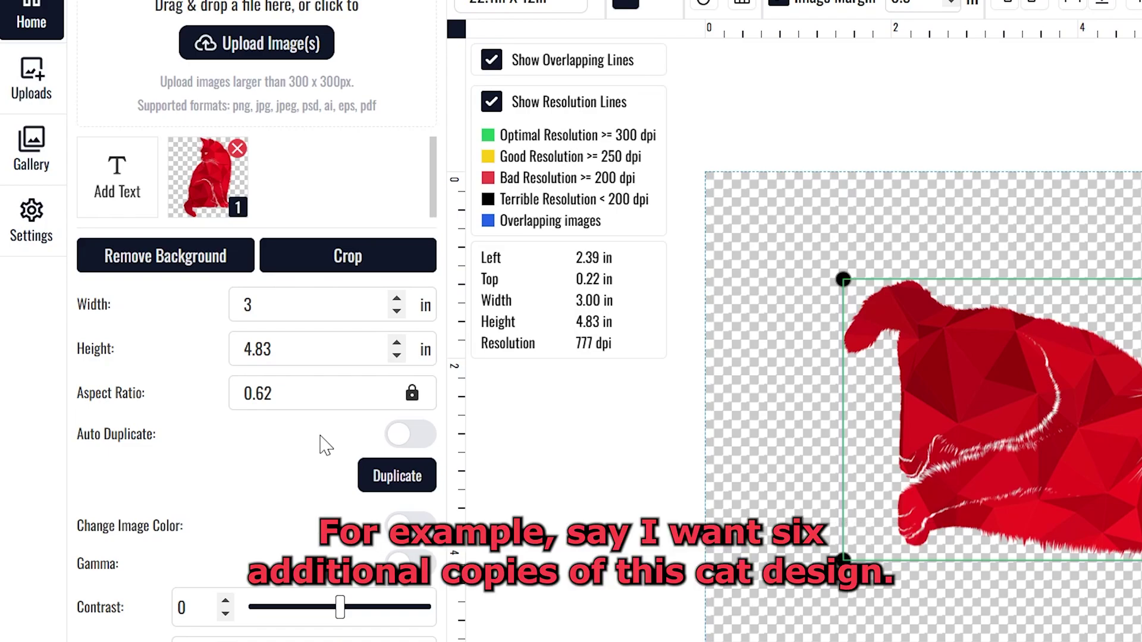
- Auto-duplicate the red cat with an image quantity of 6
{"action": "left_click", "coordinate": [398, 441]}
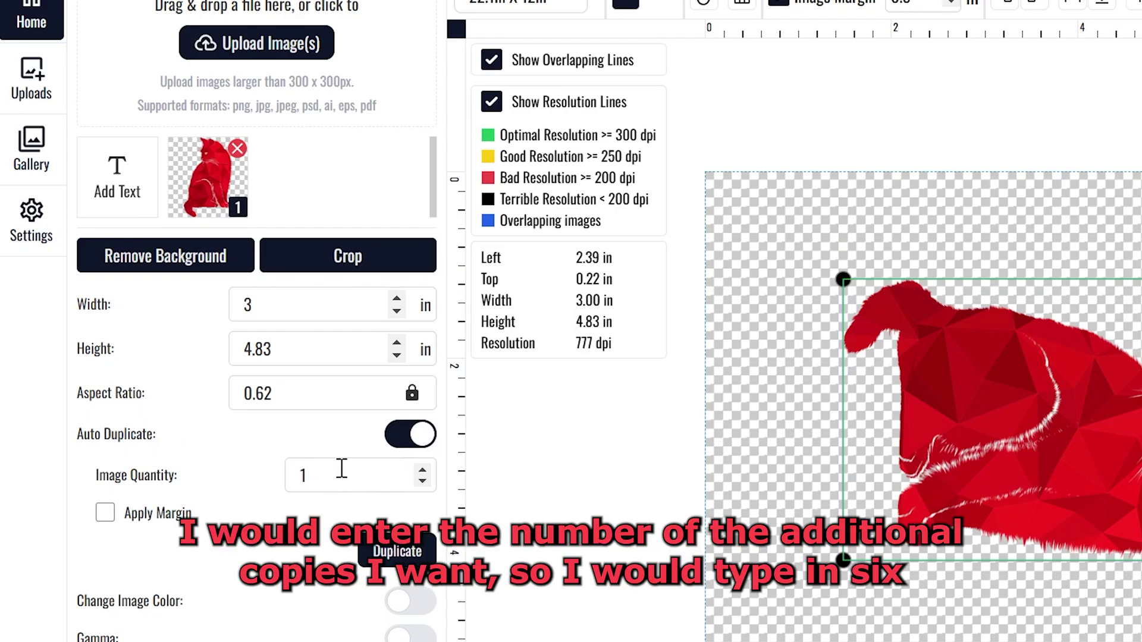
{"action": "left_click", "coordinate": [423, 471]}
{"action": "left_click", "coordinate": [423, 471]}
{"action": "left_click", "coordinate": [422, 471]}
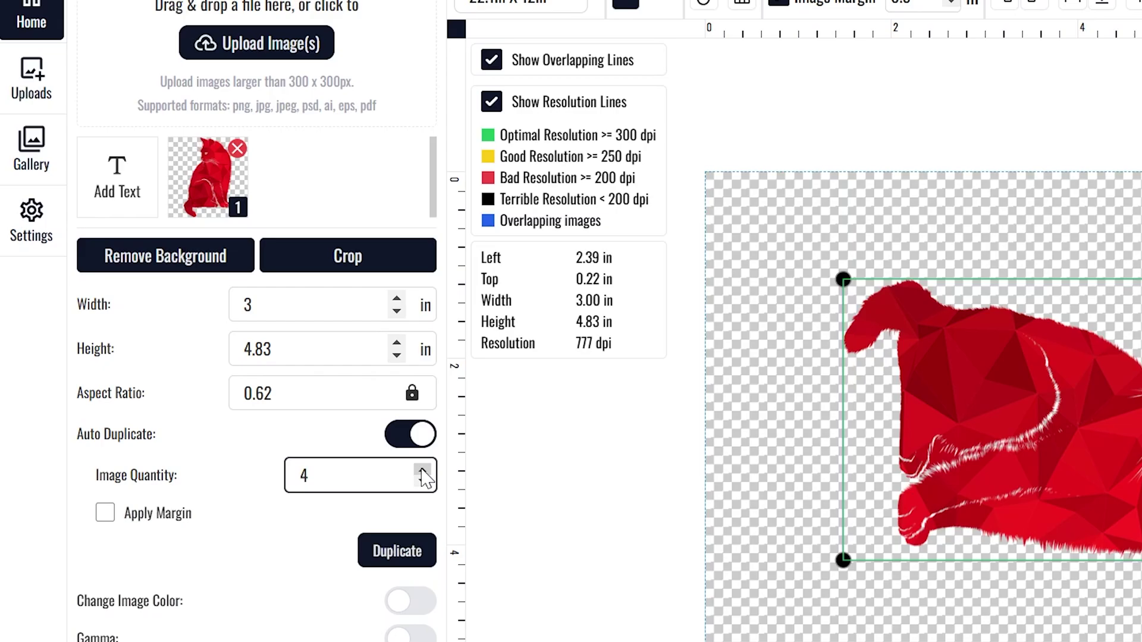
{"action": "left_click", "coordinate": [422, 471]}
{"action": "left_click", "coordinate": [423, 471]}
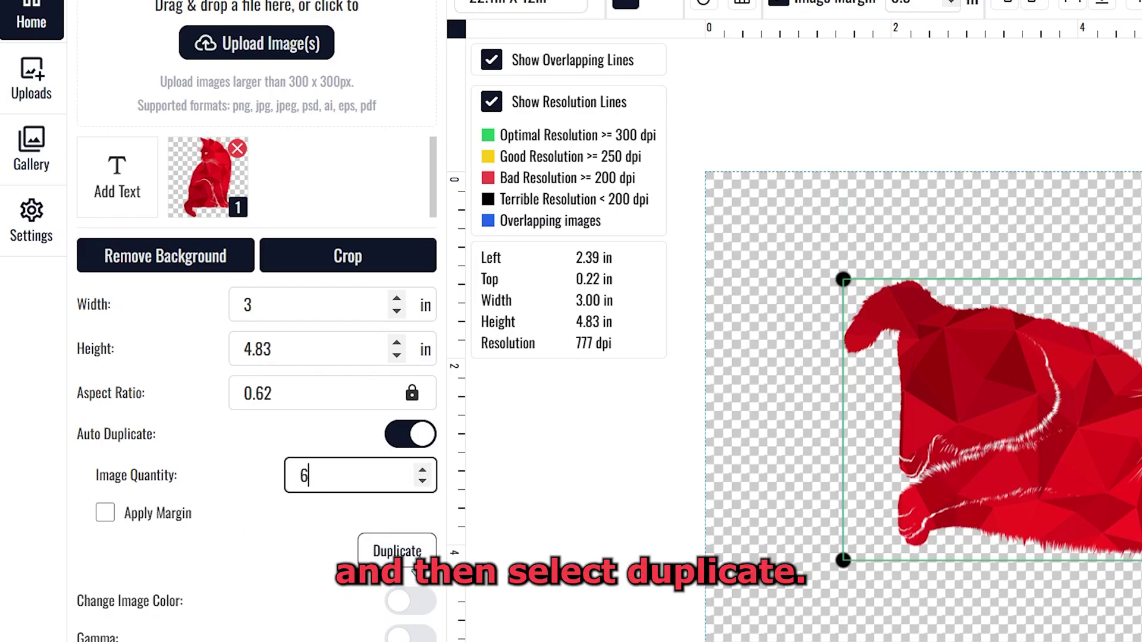
{"action": "left_click", "coordinate": [428, 564]}
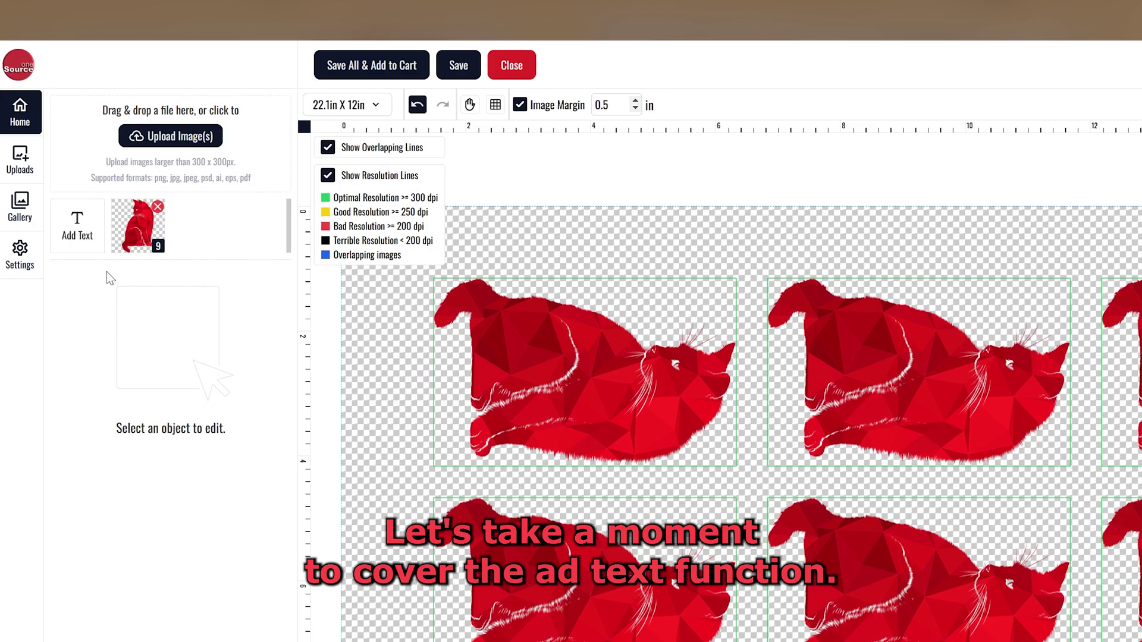
- Add a Gang Sheet text box, move it onto the middle row and shrink it
{"action": "left_click", "coordinate": [84, 225]}
{"action": "left_click", "coordinate": [86, 227]}
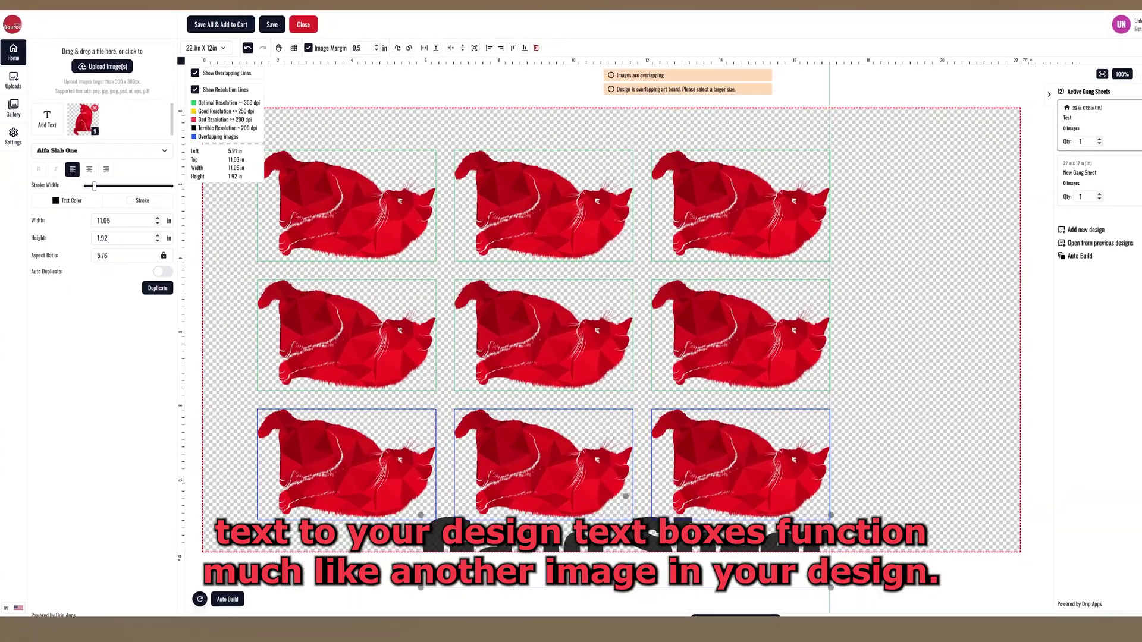
{"action": "left_click_drag", "start_coordinate": [624, 550], "coordinate": [677, 348]}
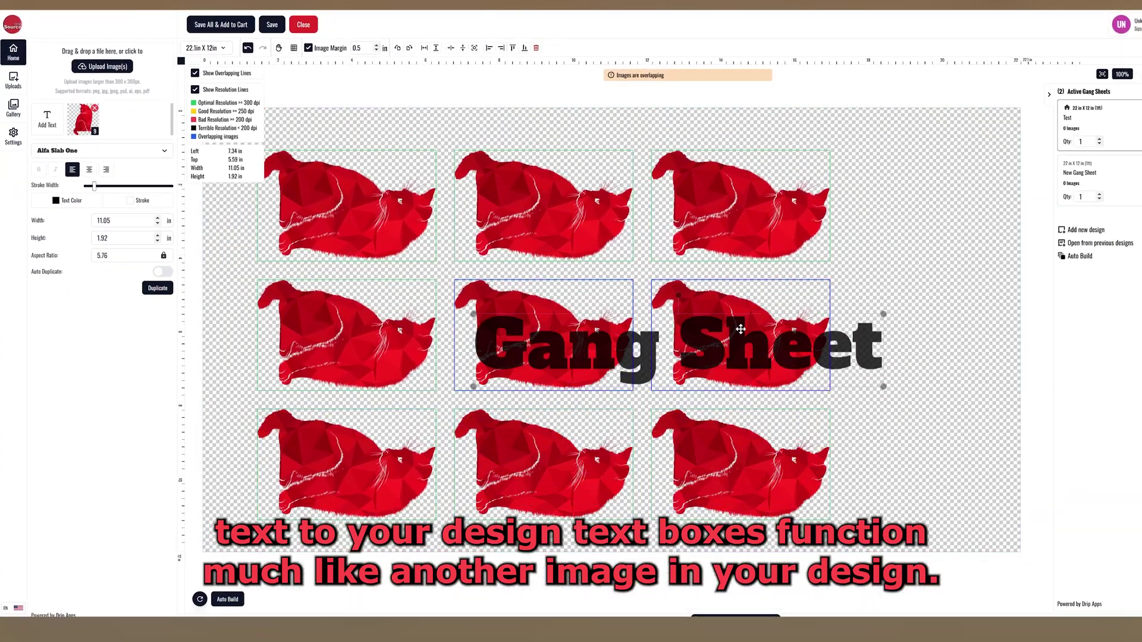
{"action": "left_click_drag", "start_coordinate": [885, 384], "coordinate": [962, 236]}
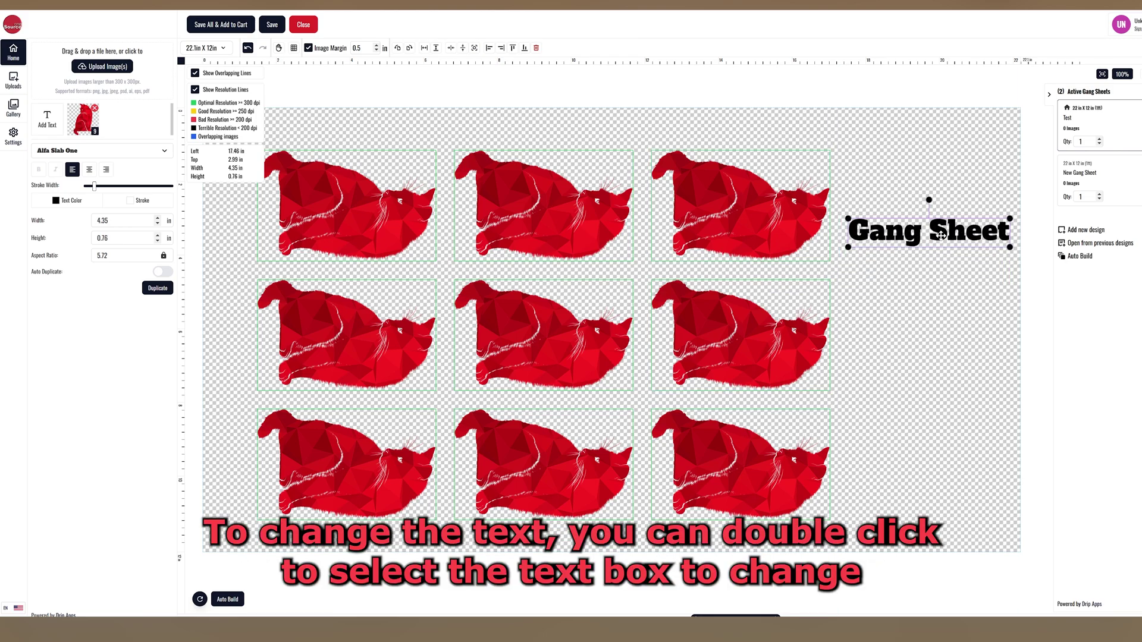
- Replace the text's wording with 'I love DTF'
{"action": "double_click", "coordinate": [940, 235]}
{"action": "key", "text": "ctrl+a"}
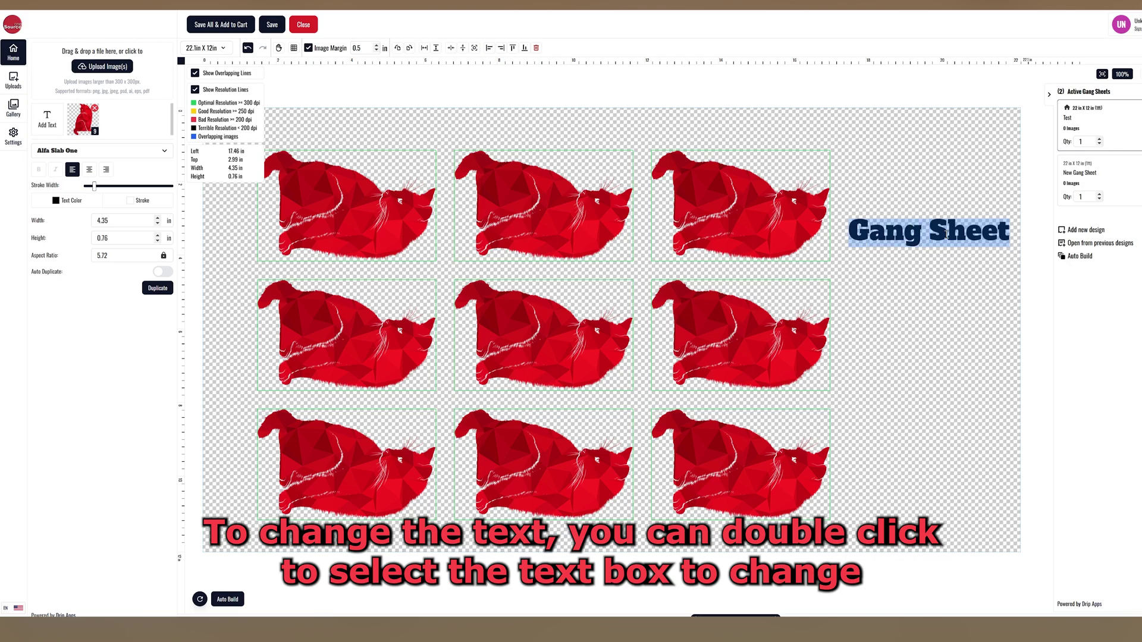
{"action": "key", "text": "BackSpace"}
{"action": "type", "text": "I love DTF"}
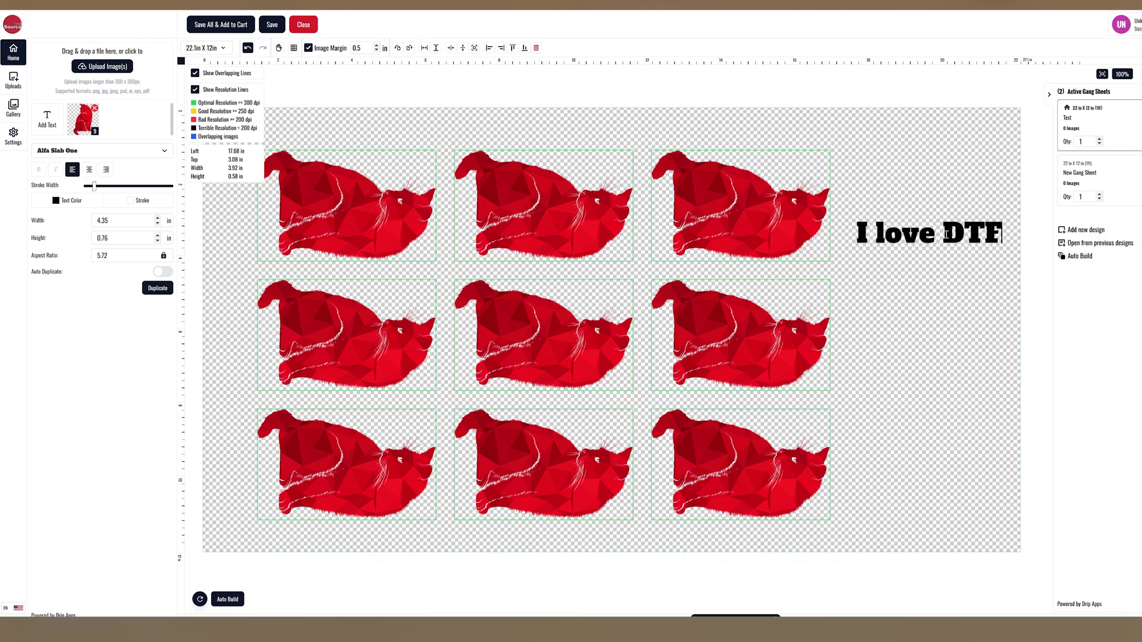
- Try the Oswald, Freshman and Graduate fonts on the text, settling on Chewy
{"action": "key", "text": "ctrl+a"}
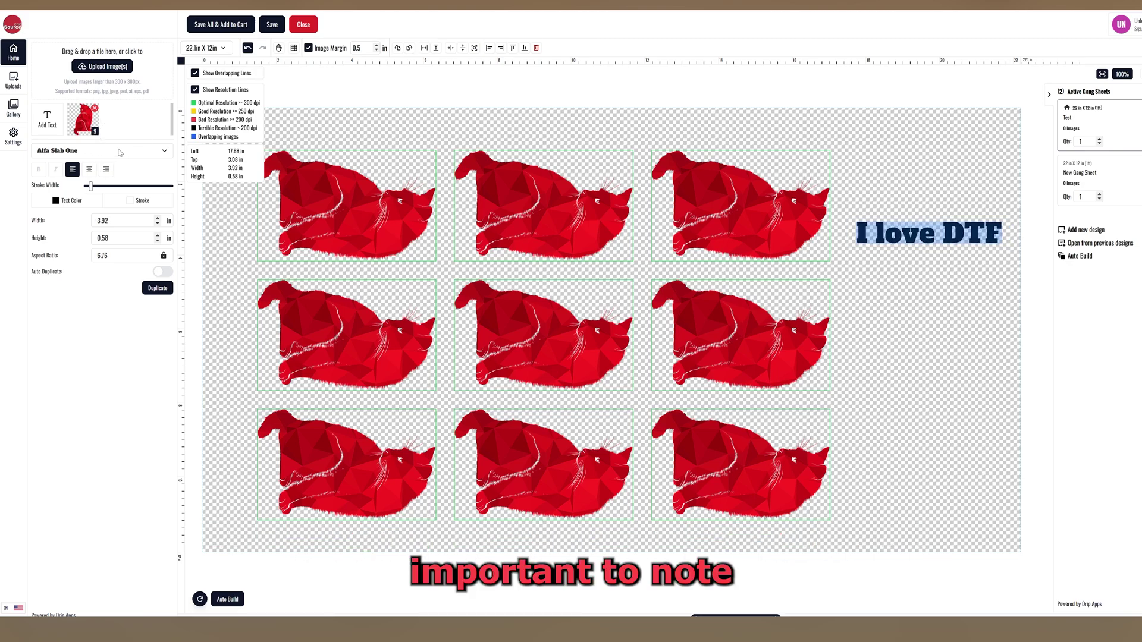
{"action": "left_click", "coordinate": [99, 150]}
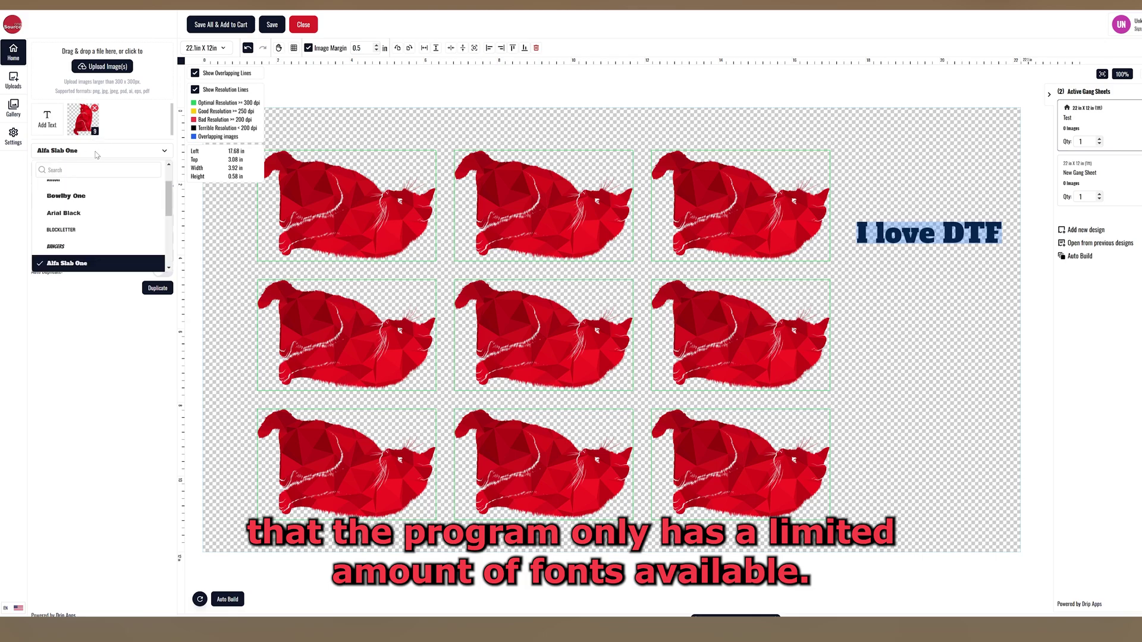
{"action": "left_click_drag", "start_coordinate": [168, 198], "coordinate": [168, 253]}
{"action": "left_click", "coordinate": [54, 228]}
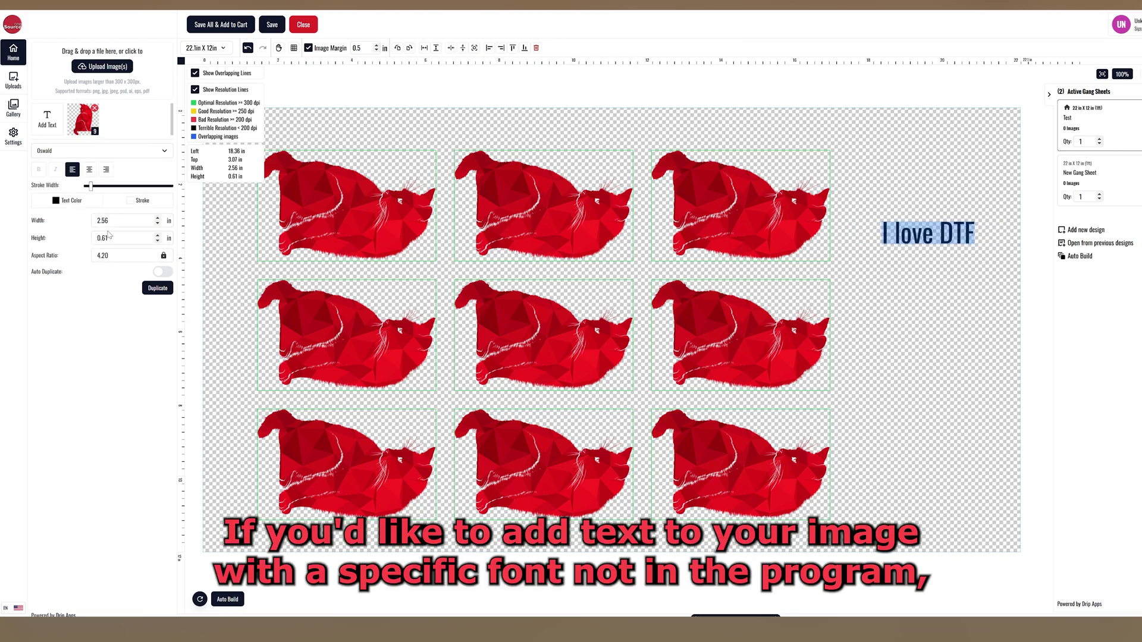
{"action": "left_click", "coordinate": [101, 151]}
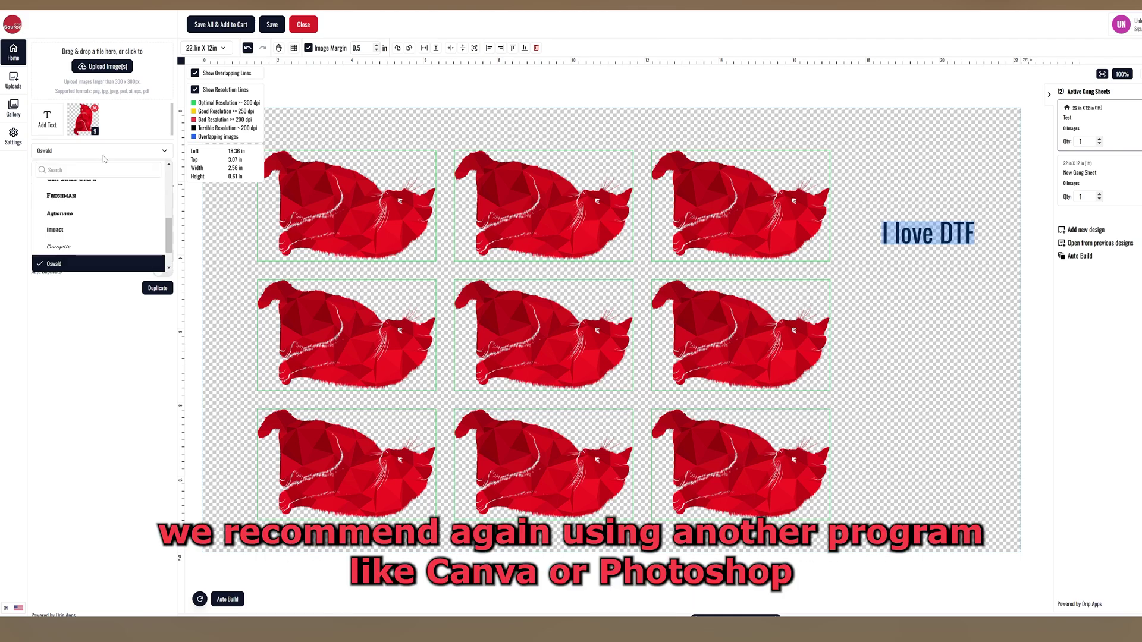
{"action": "left_click", "coordinate": [100, 188]}
{"action": "left_click", "coordinate": [110, 154]}
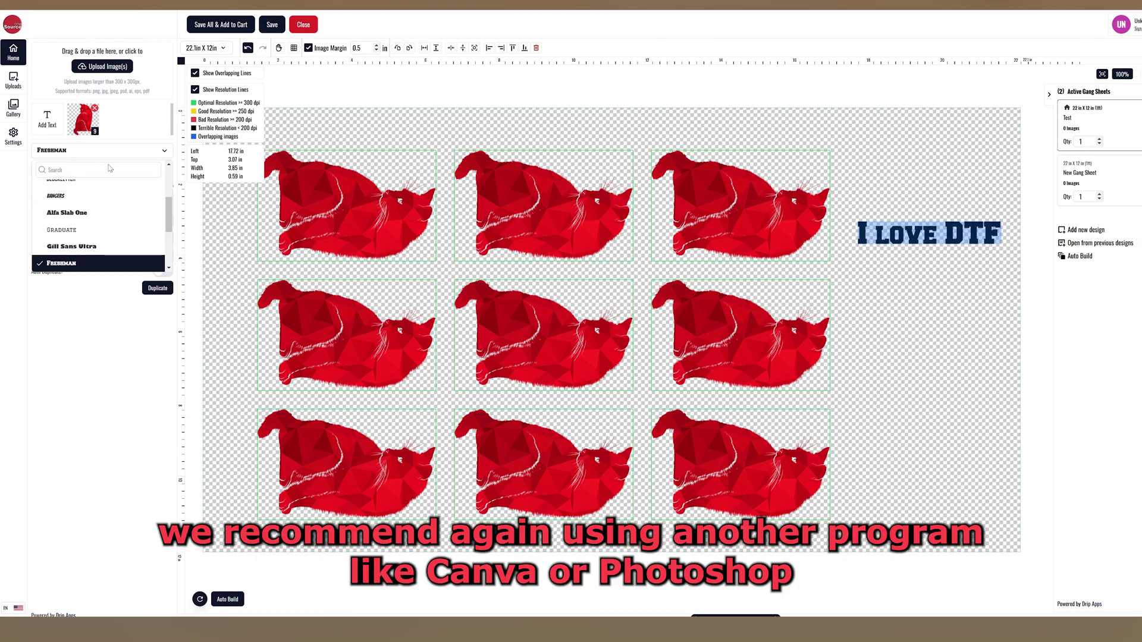
{"action": "left_click", "coordinate": [94, 232]}
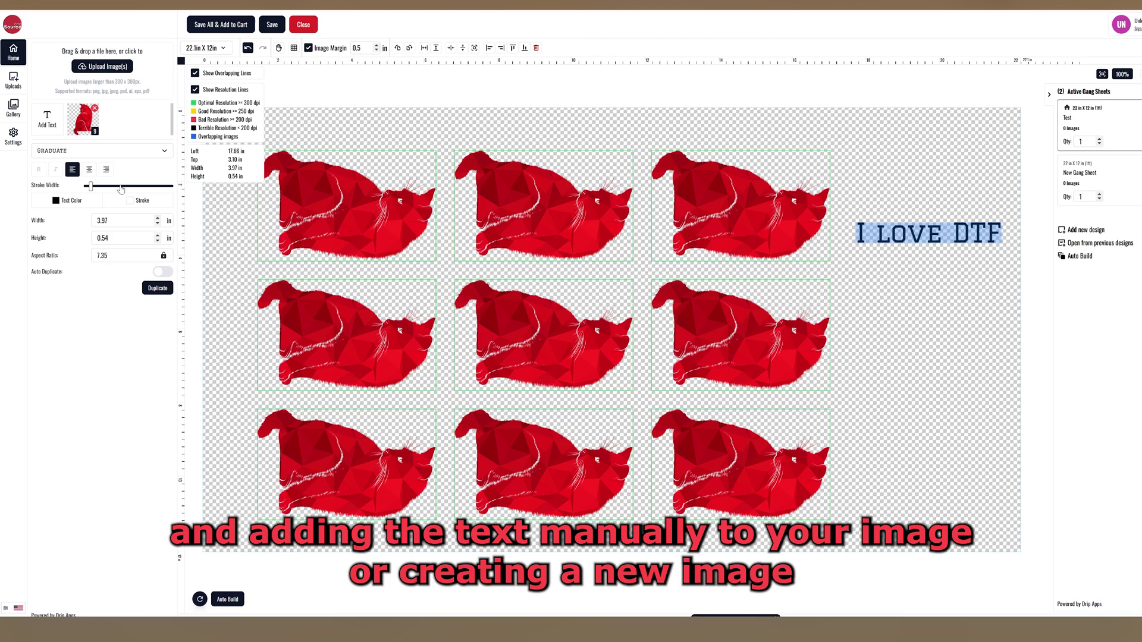
{"action": "left_click", "coordinate": [119, 154]}
{"action": "left_click", "coordinate": [76, 200]}
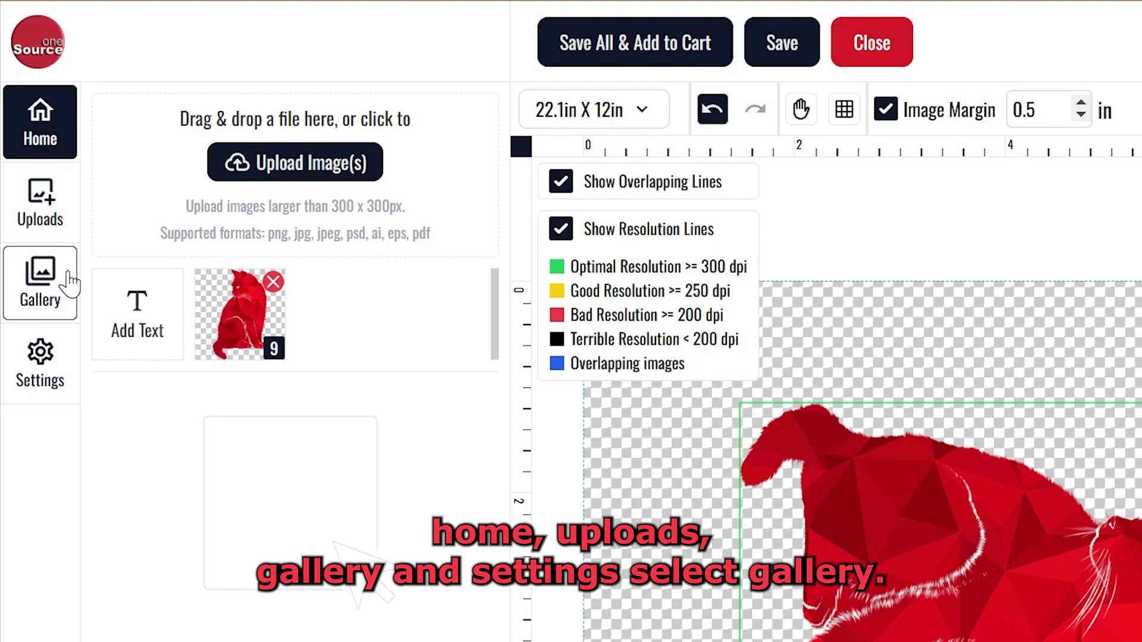
- Filter the Gallery's prefab designs to the Ice Cream category
{"action": "left_click", "coordinate": [70, 279]}
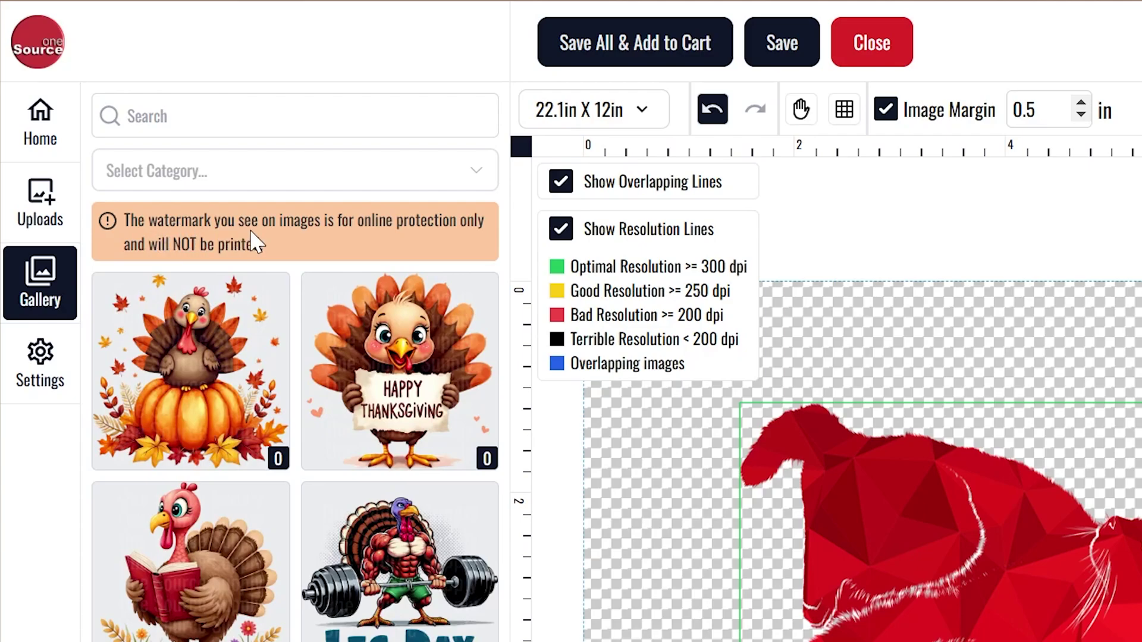
{"action": "left_click", "coordinate": [410, 167]}
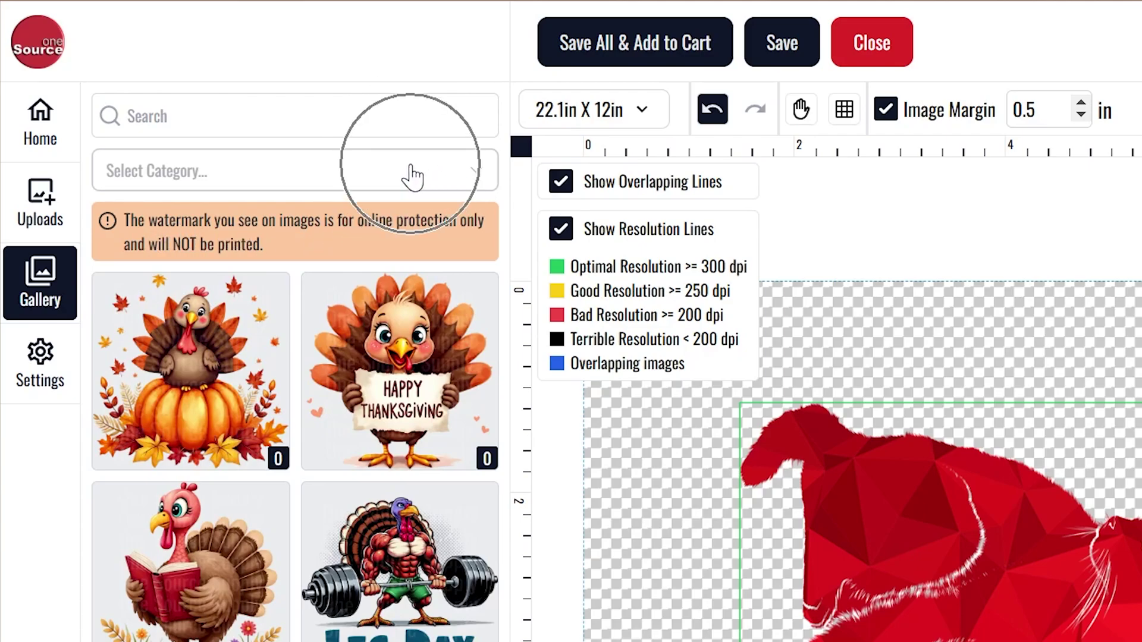
{"action": "left_click", "coordinate": [410, 170]}
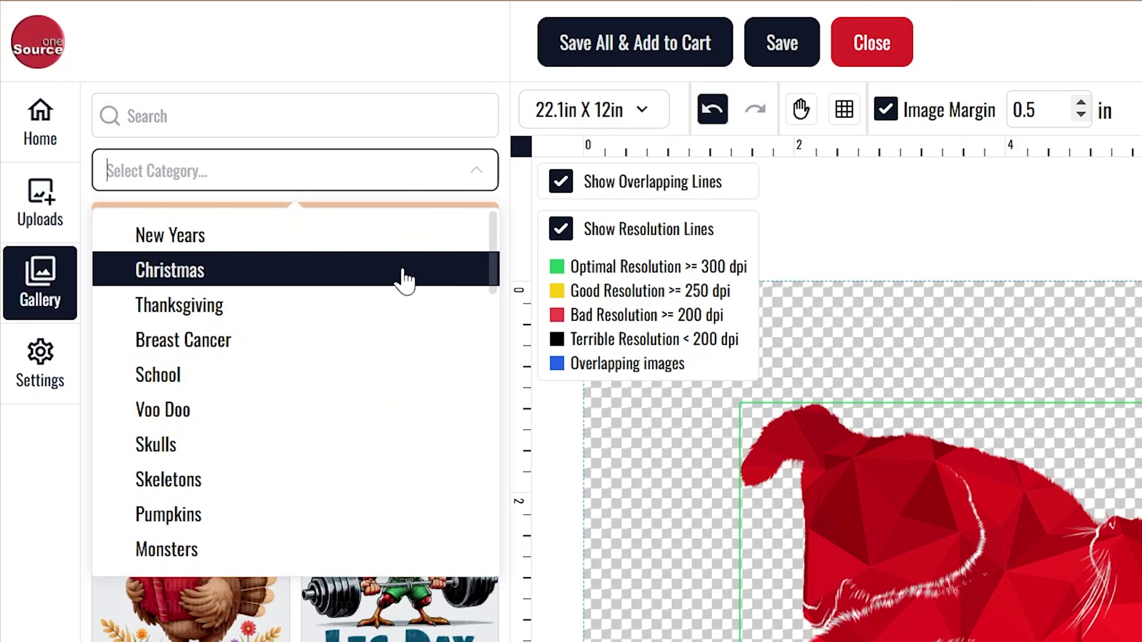
{"action": "scroll", "coordinate": [395, 466], "scroll_direction": "down", "scroll_amount": 6}
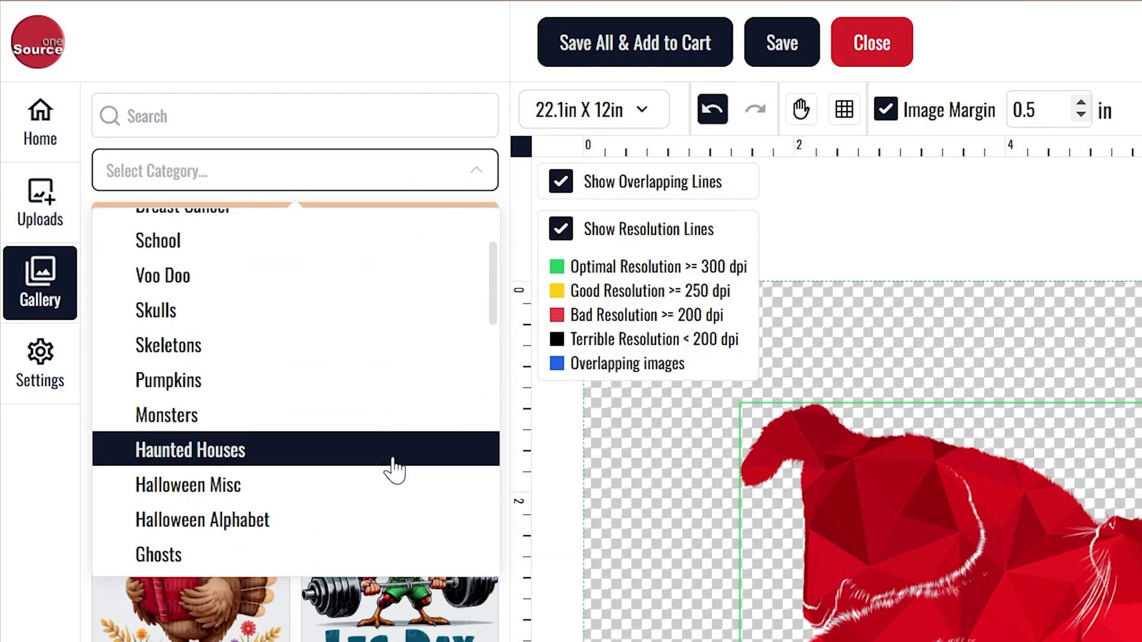
{"action": "left_click", "coordinate": [357, 426]}
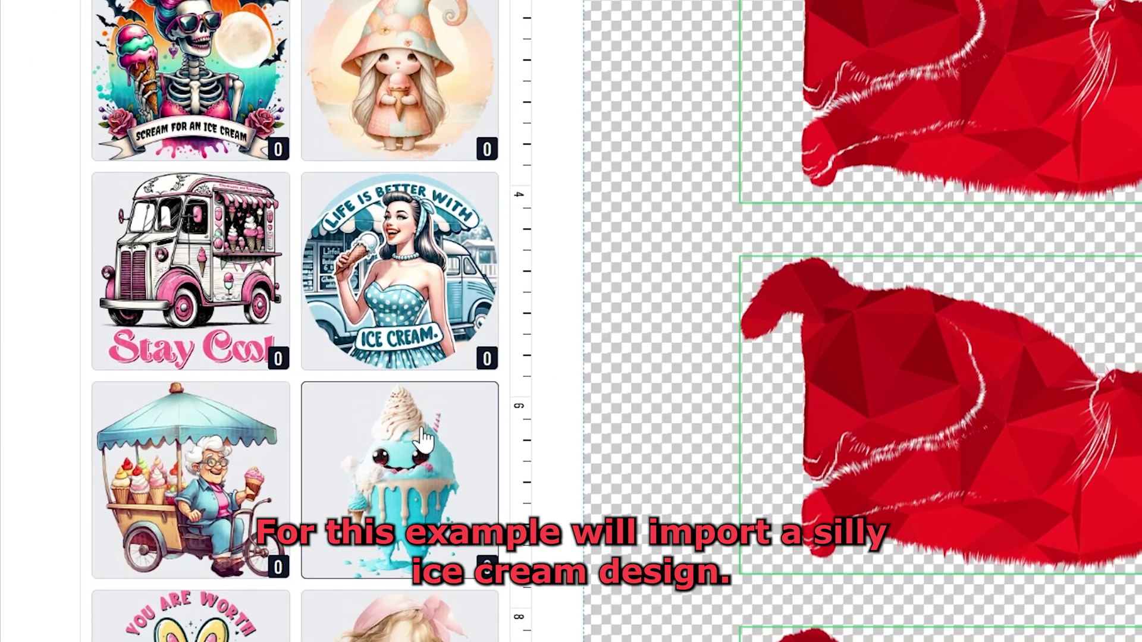
- Add the ice cream monster, shrink it to 3.66 x 5.99 in, and place it below 'I love DTF'
{"action": "left_click", "coordinate": [472, 504]}
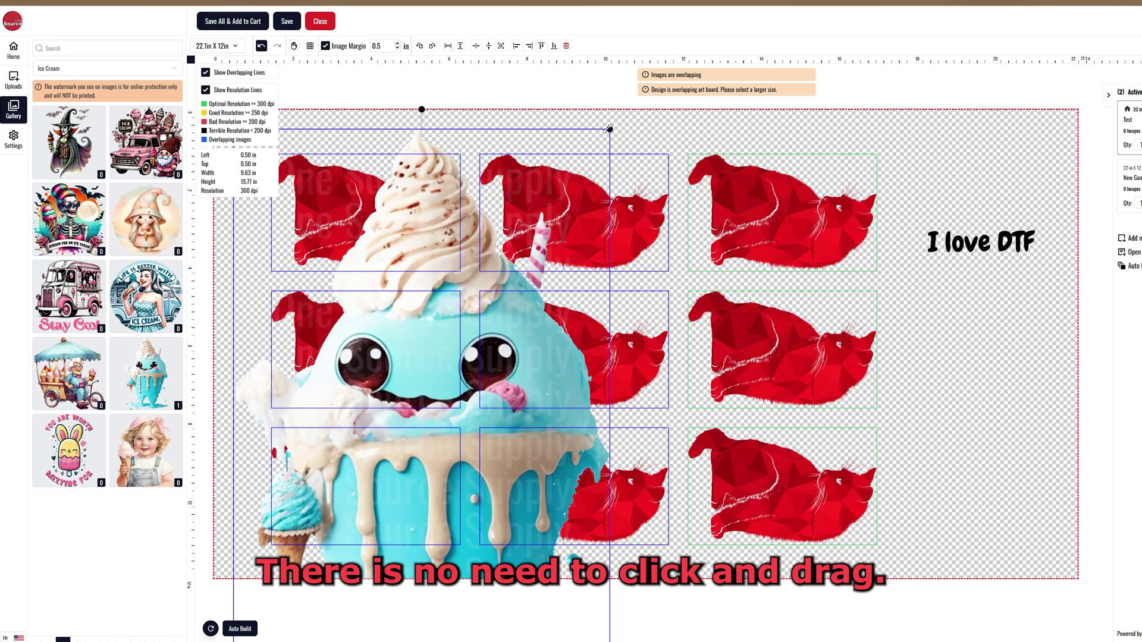
{"action": "left_click_drag", "start_coordinate": [609, 130], "coordinate": [545, 188]}
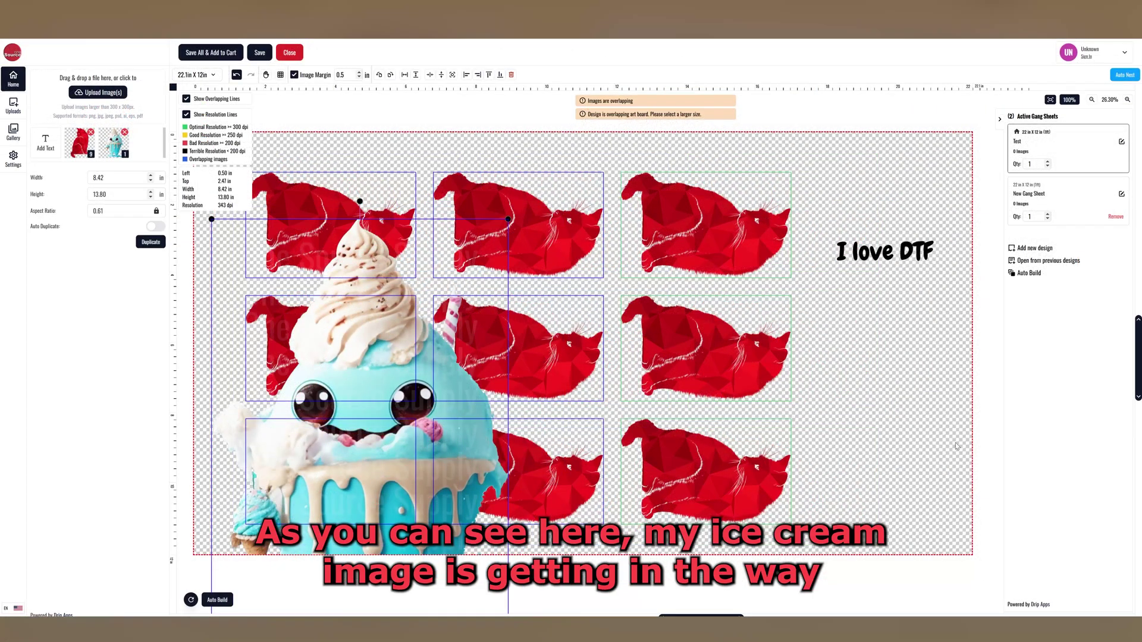
{"action": "left_click_drag", "start_coordinate": [423, 410], "coordinate": [452, 363]}
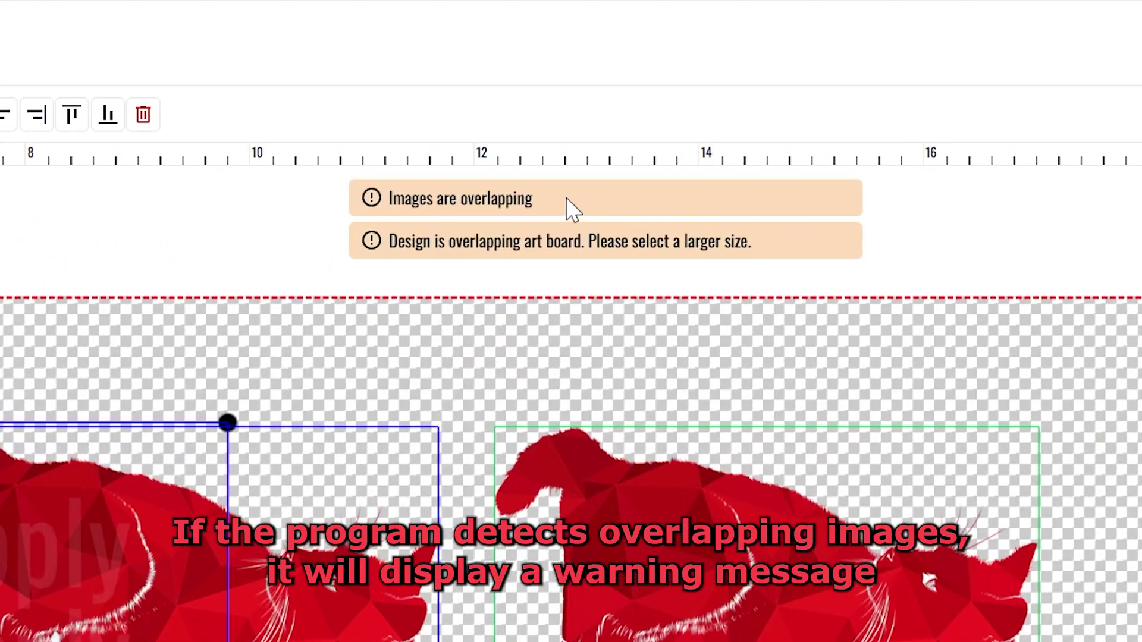
{"action": "left_click", "coordinate": [564, 179]}
{"action": "left_click", "coordinate": [545, 199]}
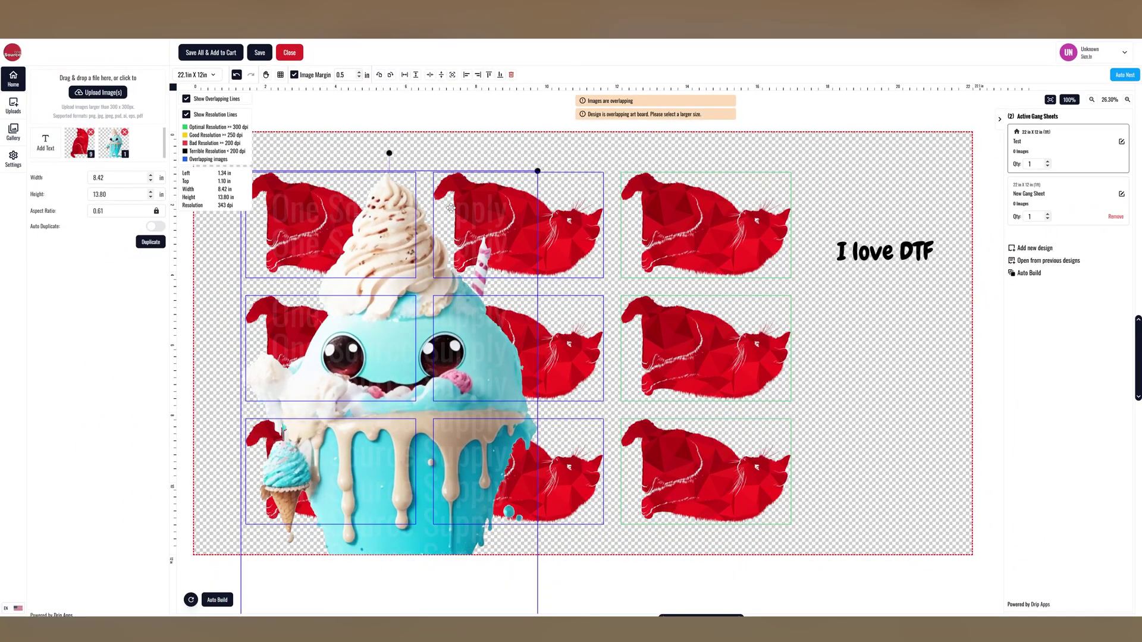
{"action": "left_click_drag", "start_coordinate": [426, 311], "coordinate": [857, 276]}
{"action": "left_click_drag", "start_coordinate": [963, 139], "coordinate": [798, 412]}
{"action": "left_click_drag", "start_coordinate": [723, 501], "coordinate": [868, 394]}
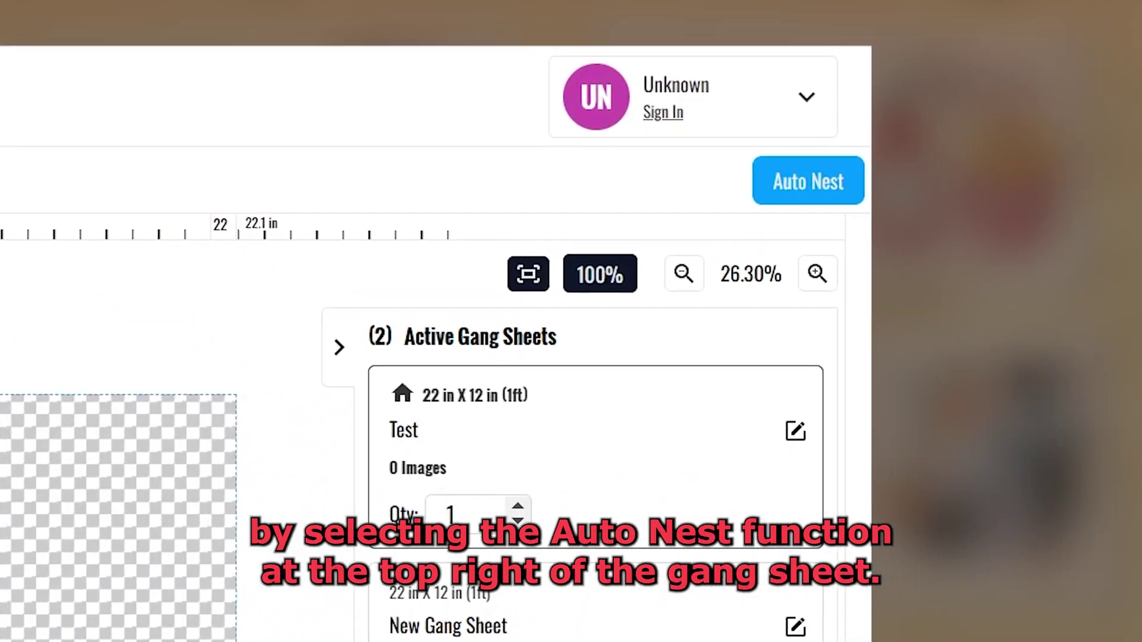
- Auto Nest the cats, text and ice cream monster so nothing overlaps
{"action": "left_click", "coordinate": [812, 186]}
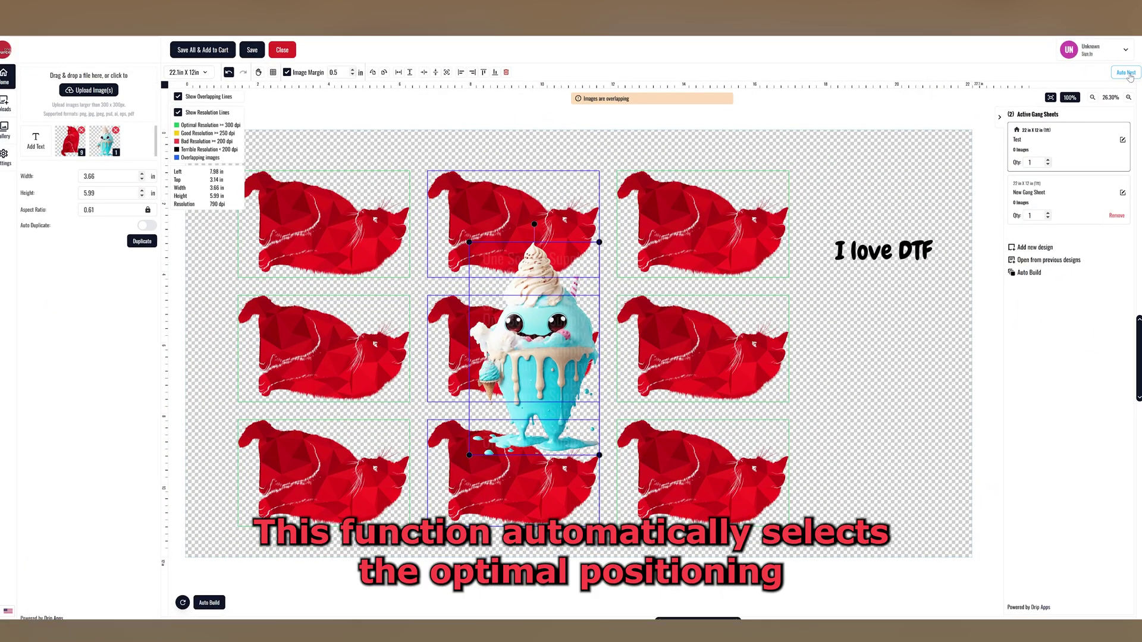
{"action": "left_click", "coordinate": [1128, 73]}
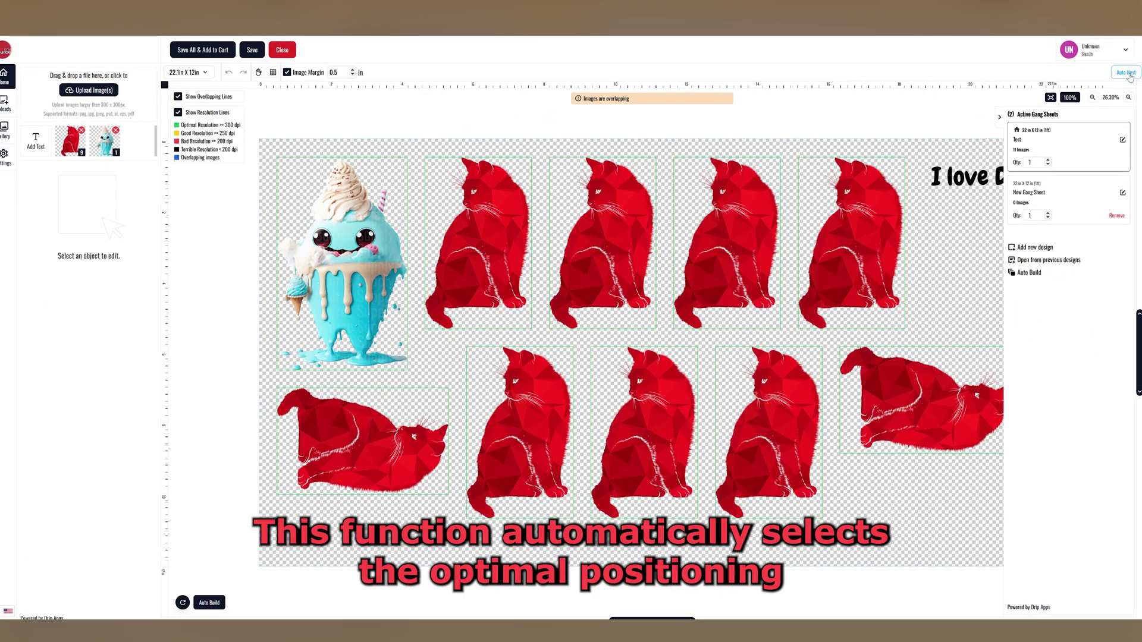
{"action": "left_click_drag", "start_coordinate": [649, 619], "coordinate": [682, 620]}
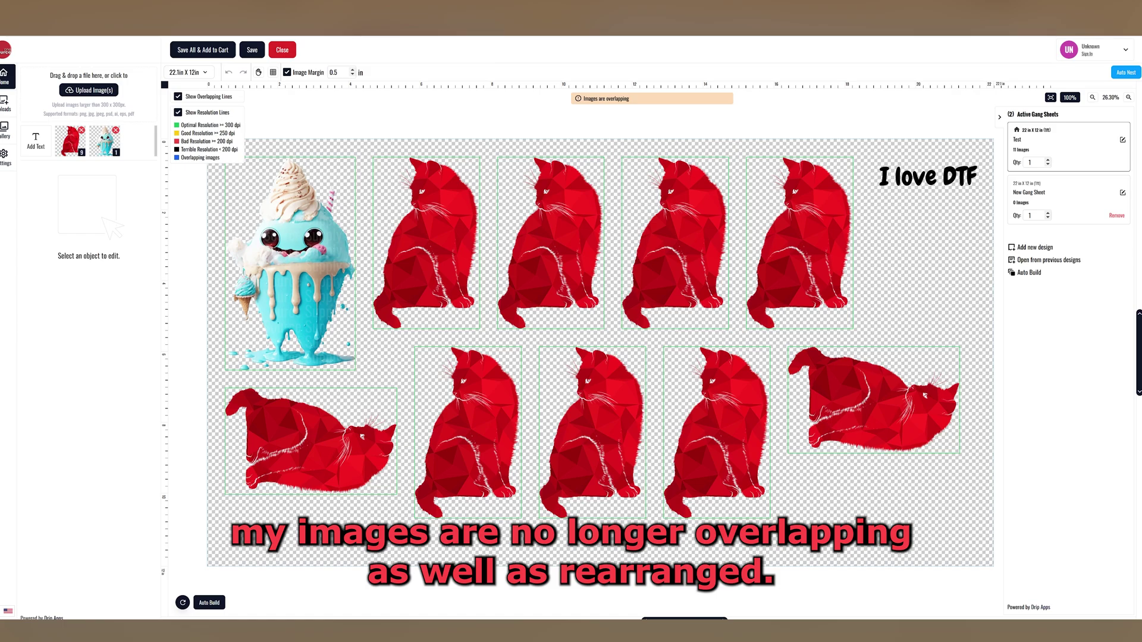
{"action": "left_click", "coordinate": [1094, 98]}
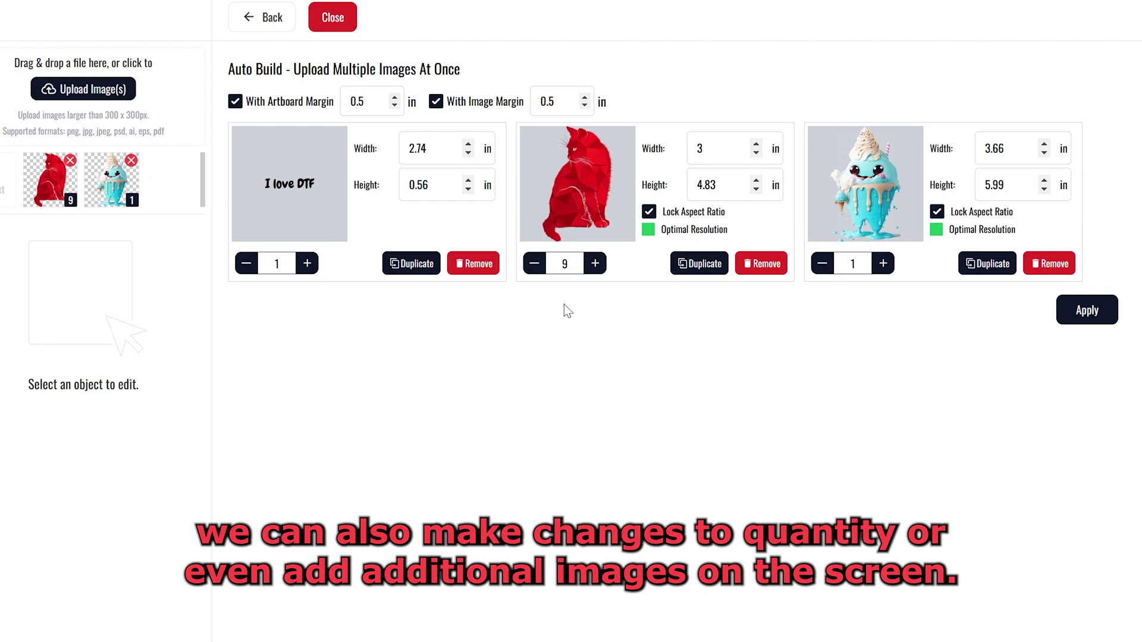
- Auto Build the sheet with 6 cats, 2 ice cream monsters and a second 'I love DTF' text
{"action": "left_click", "coordinate": [534, 263]}
{"action": "left_click", "coordinate": [534, 264]}
{"action": "left_click", "coordinate": [534, 264]}
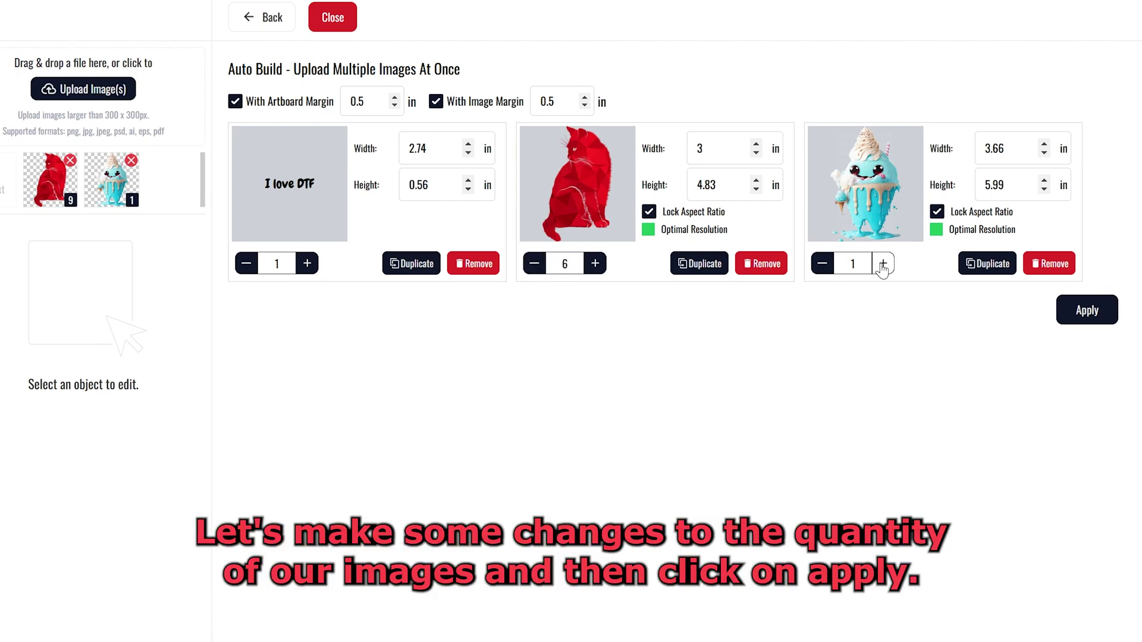
{"action": "left_click", "coordinate": [882, 263]}
{"action": "left_click", "coordinate": [306, 264]}
{"action": "left_click", "coordinate": [1111, 320]}
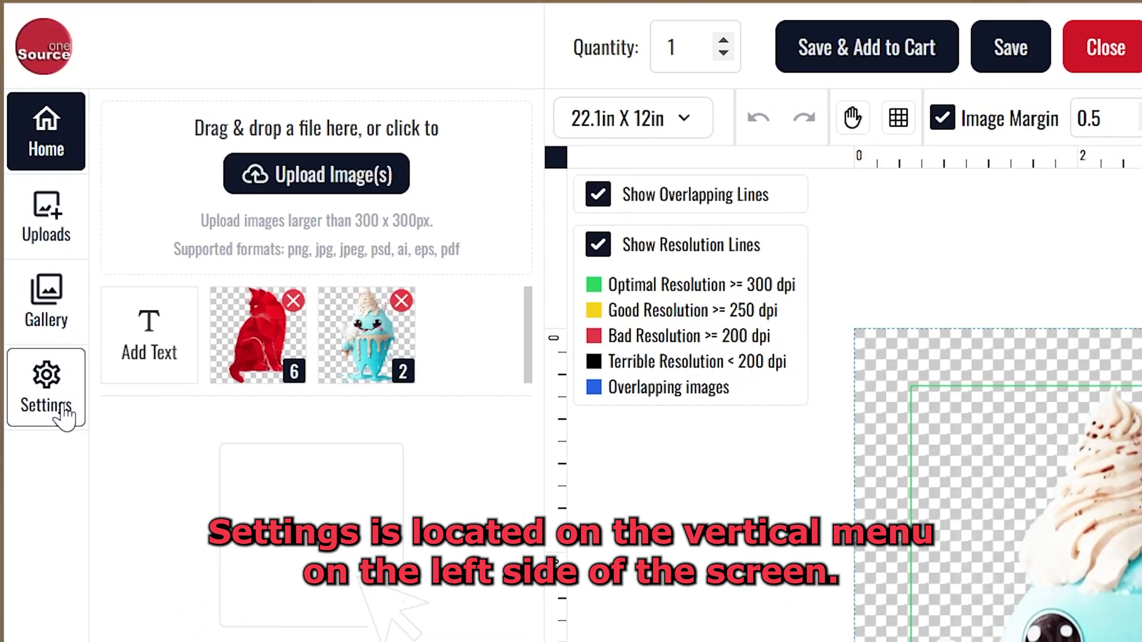
- In the editor settings, turn on Show Resolution Lines and toggle the overlapping-image outlines
{"action": "left_click", "coordinate": [61, 399]}
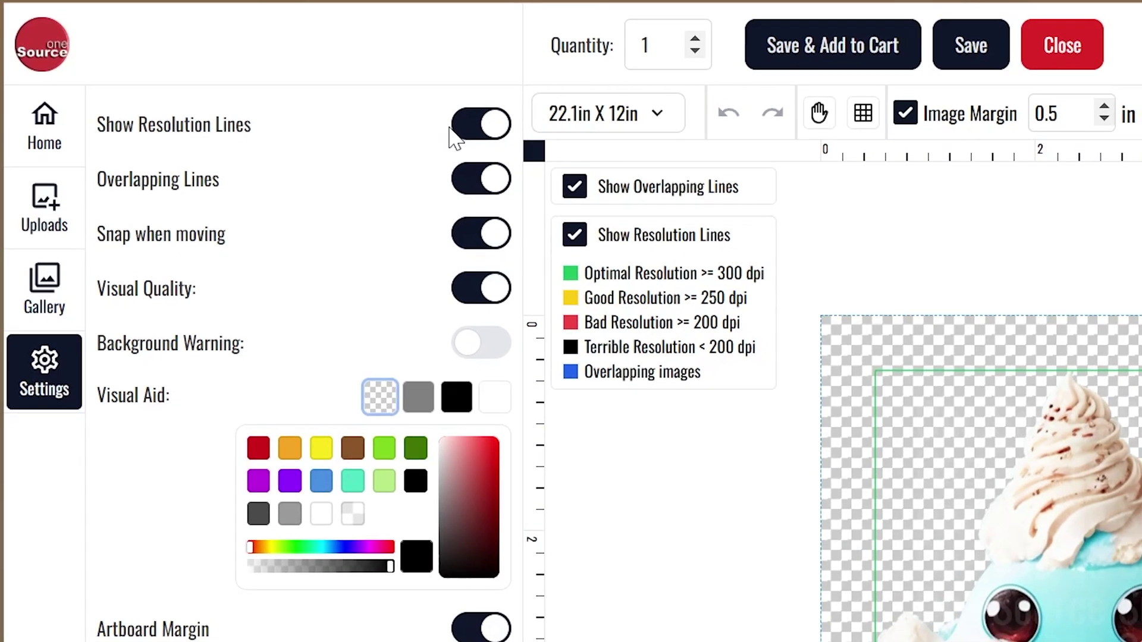
{"action": "left_click", "coordinate": [501, 129]}
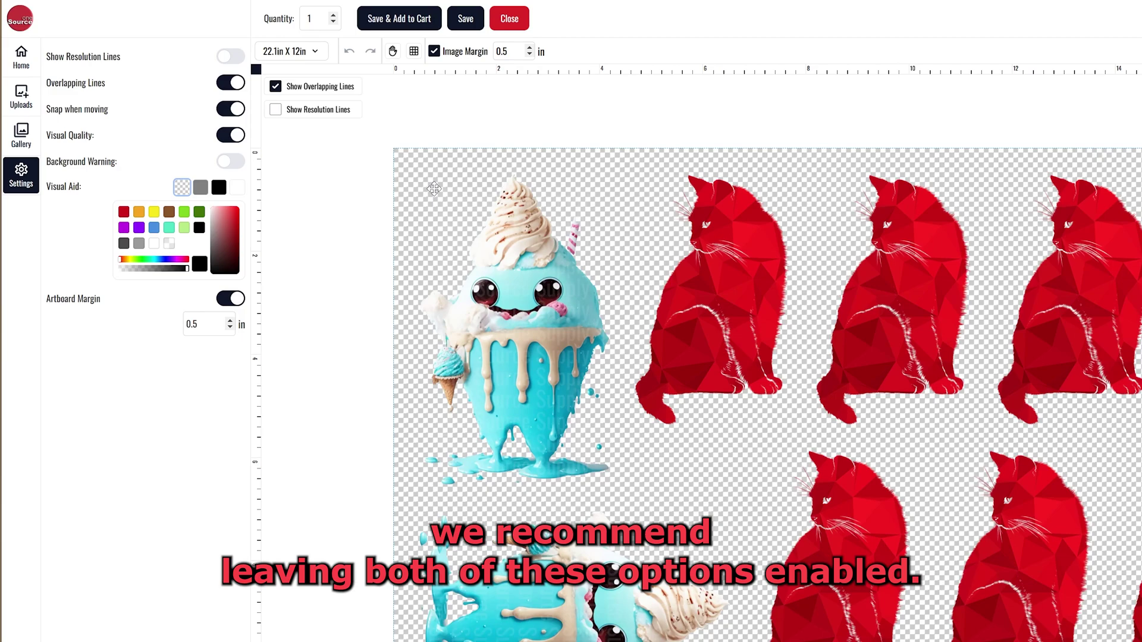
{"action": "left_click", "coordinate": [228, 57]}
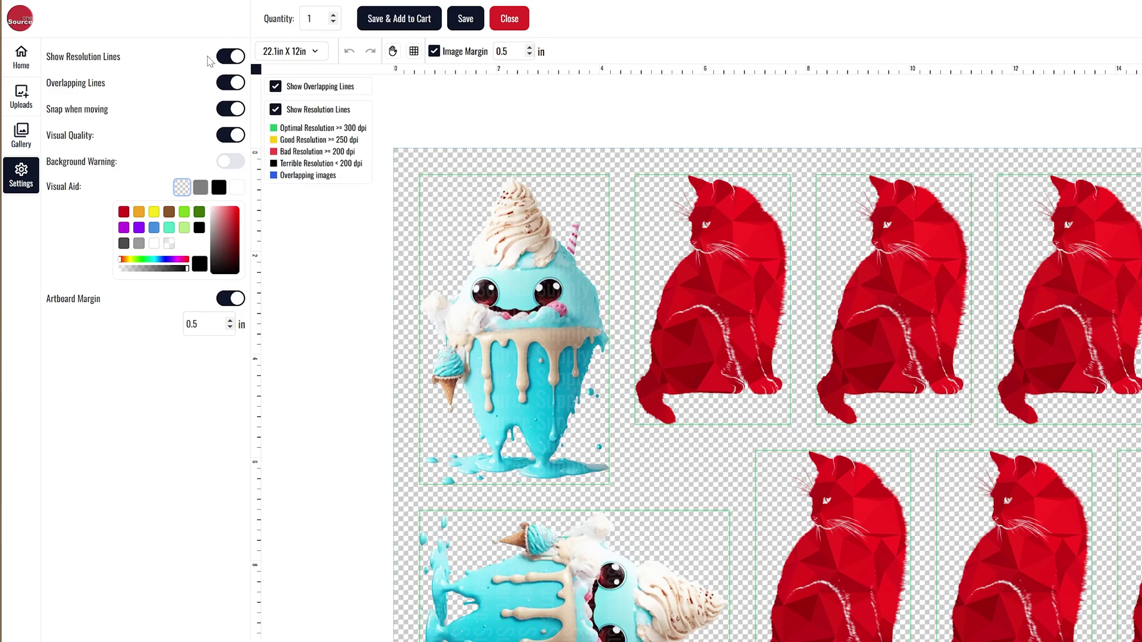
{"action": "left_click", "coordinate": [227, 86]}
- Drag the ice-cream monster over the first cat and switch overlap outlines back on
{"action": "left_click_drag", "start_coordinate": [445, 249], "coordinate": [515, 258]}
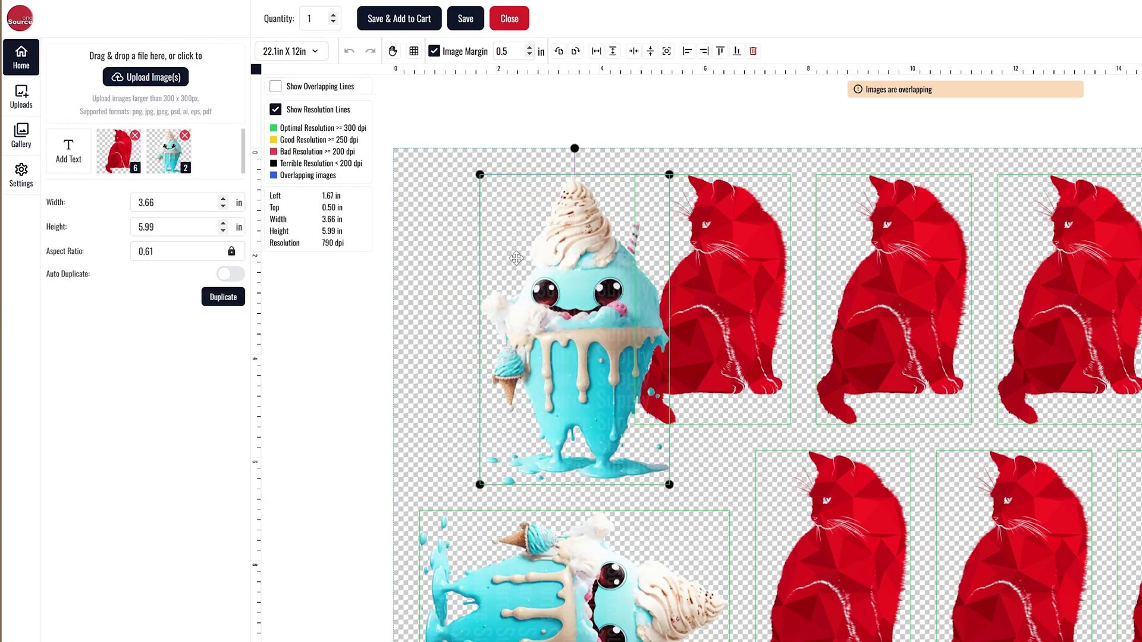
{"action": "left_click", "coordinate": [21, 175]}
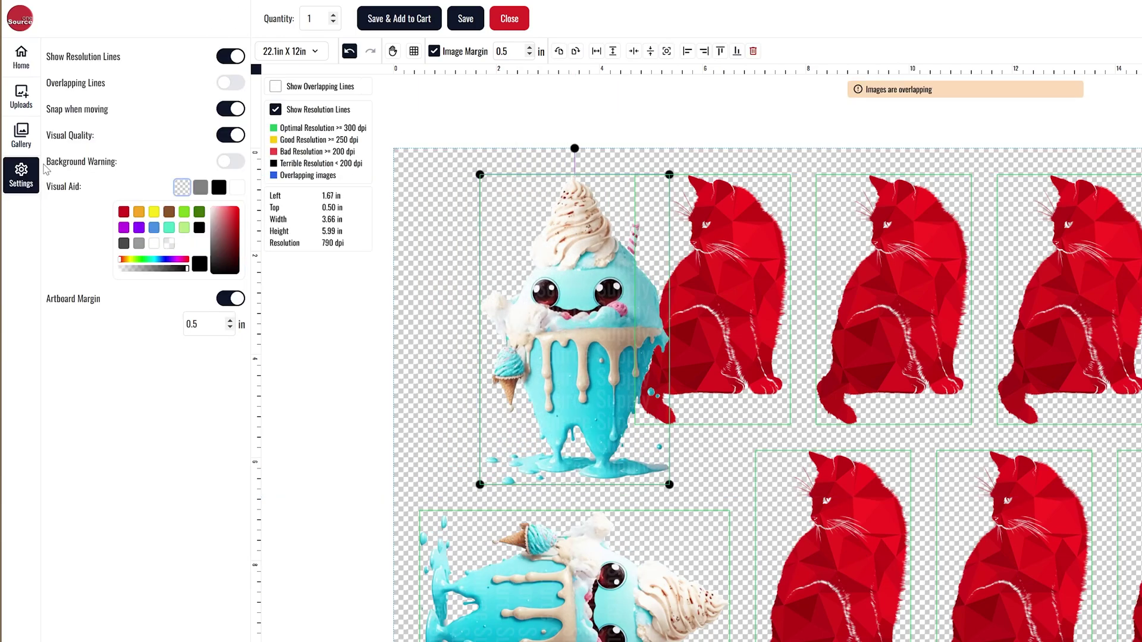
{"action": "left_click", "coordinate": [230, 86]}
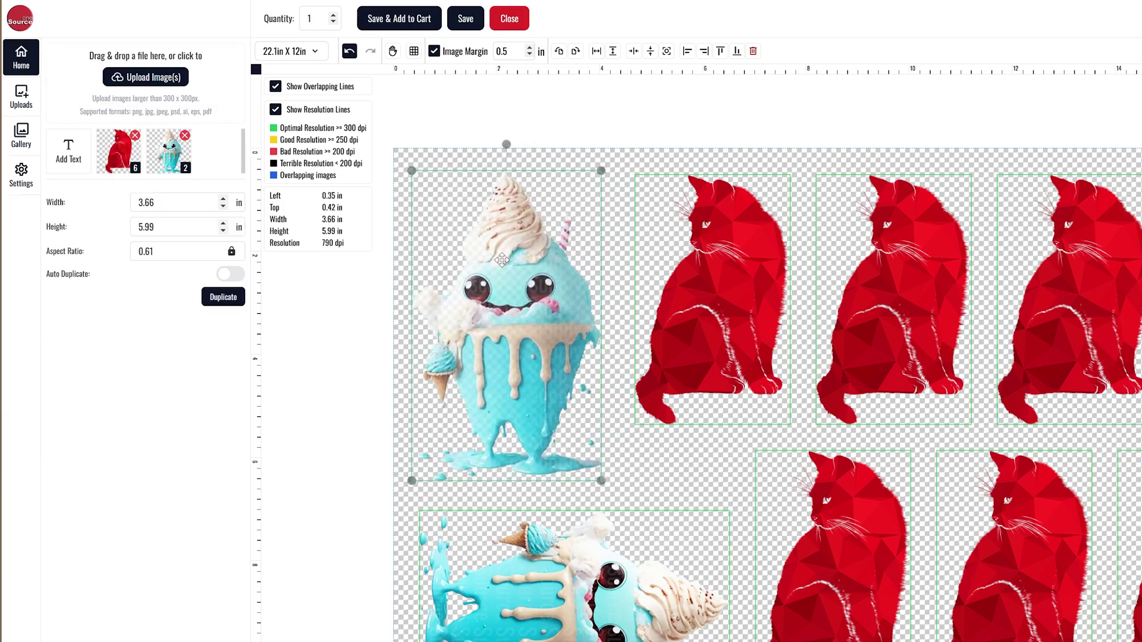
- Move the ice-cream monster back left, enable Snap when moving, and preview grey and black backgrounds
{"action": "left_click_drag", "start_coordinate": [502, 261], "coordinate": [513, 261]}
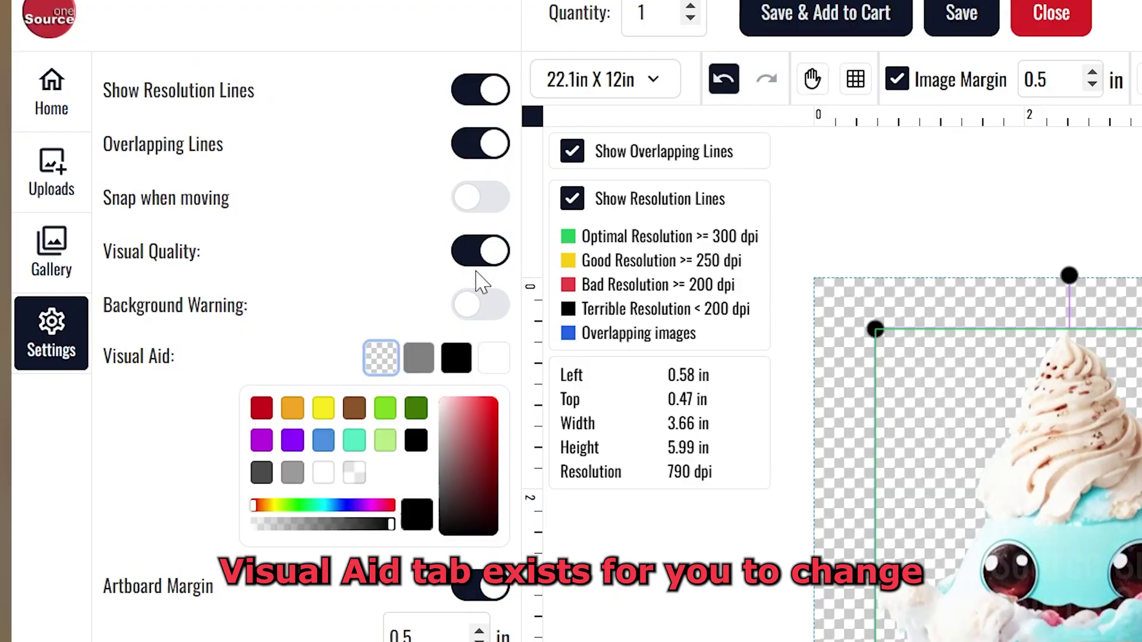
{"action": "left_click", "coordinate": [494, 198]}
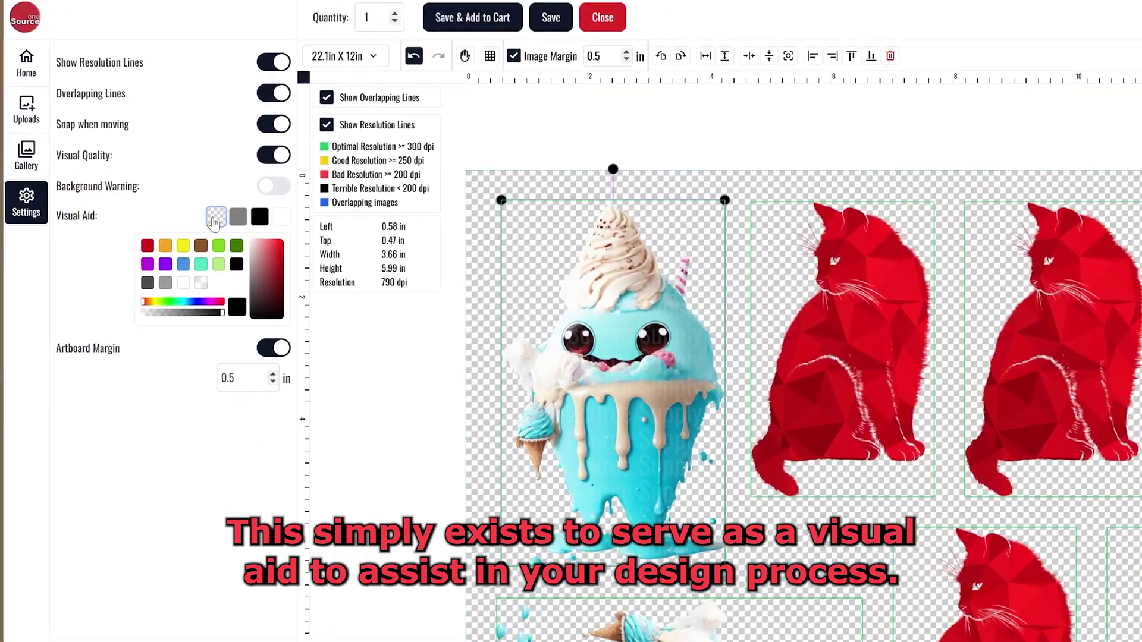
{"action": "left_click", "coordinate": [240, 218]}
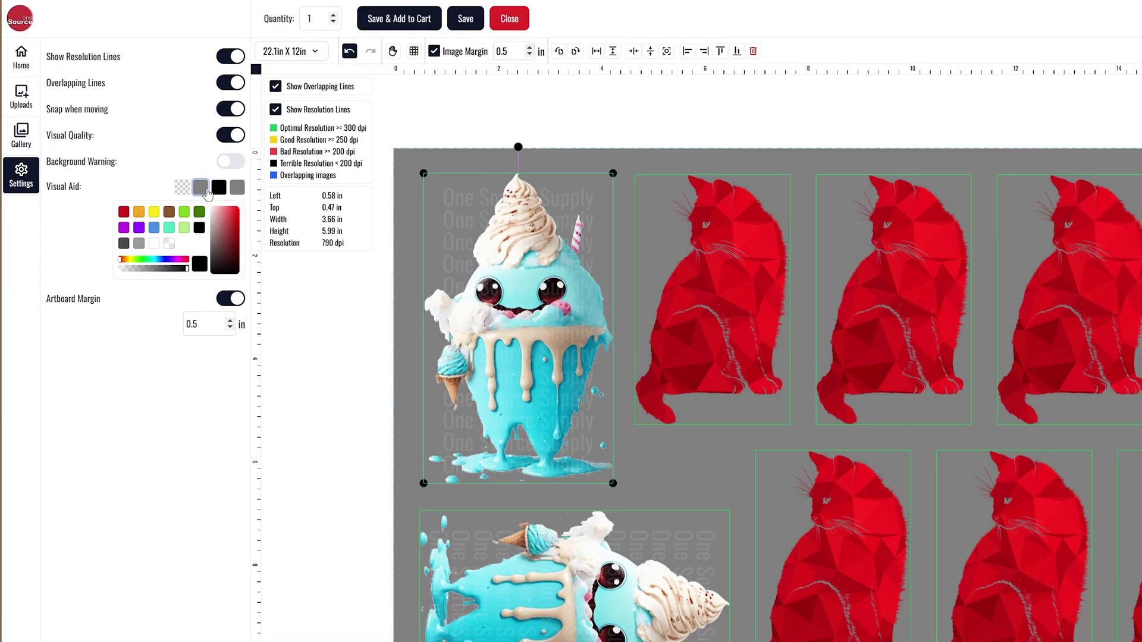
{"action": "left_click", "coordinate": [219, 189]}
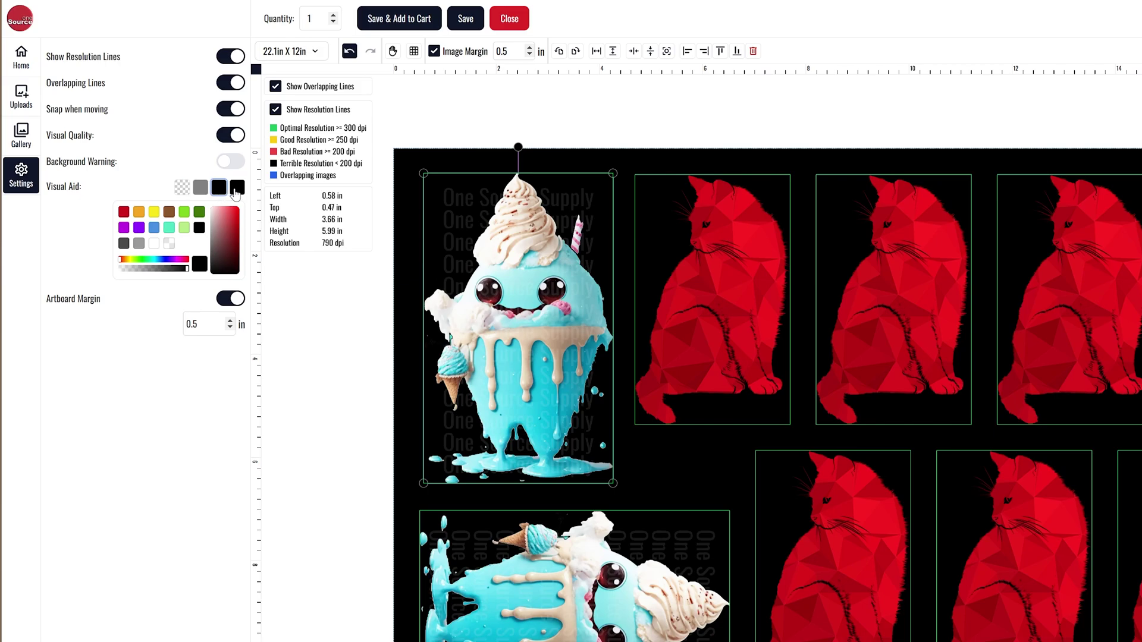
- Try transparent, mint and green backgrounds, finishing on transparent
{"action": "left_click", "coordinate": [188, 189]}
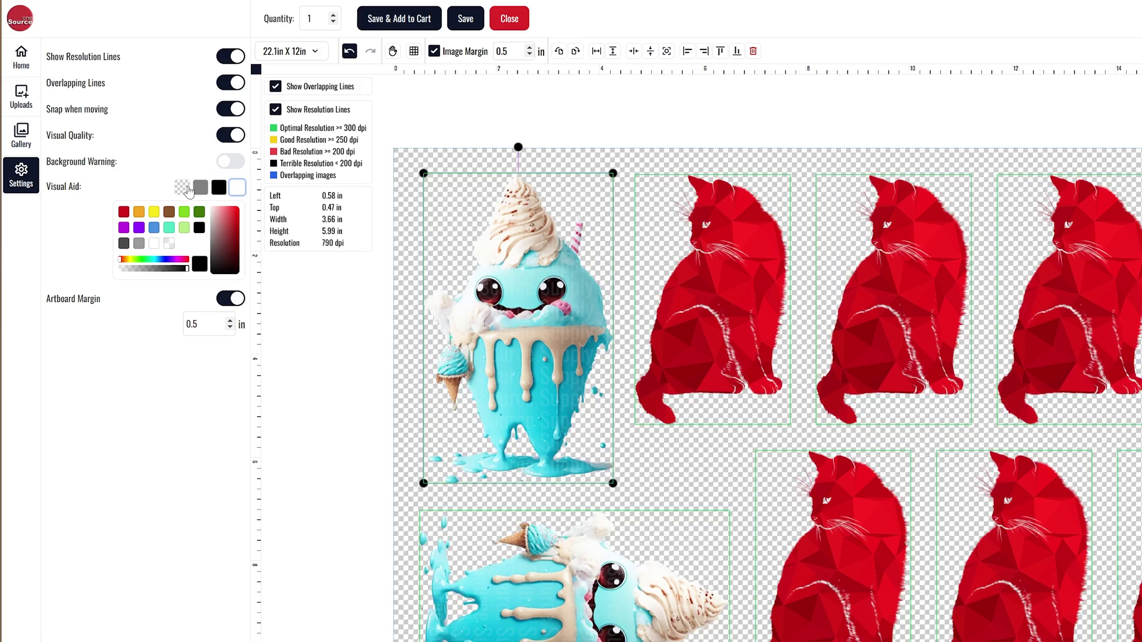
{"action": "left_click", "coordinate": [169, 227]}
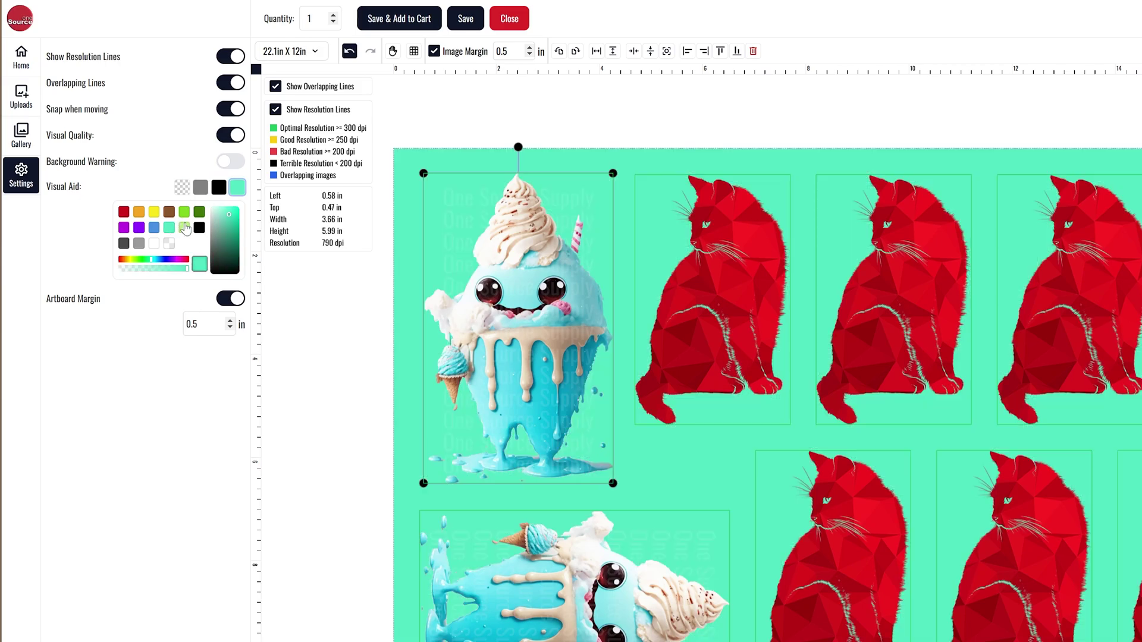
{"action": "left_click", "coordinate": [185, 212]}
{"action": "left_click", "coordinate": [183, 189]}
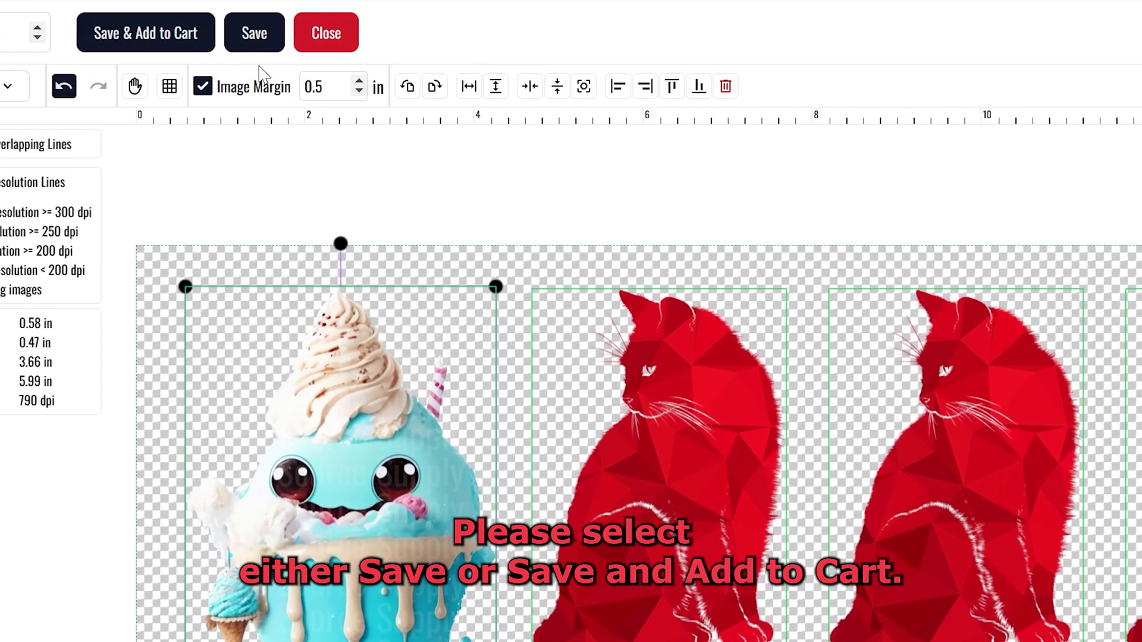
- Replace the default design name with 'Memorable Name' and save the gang sheet
{"action": "left_click", "coordinate": [273, 39]}
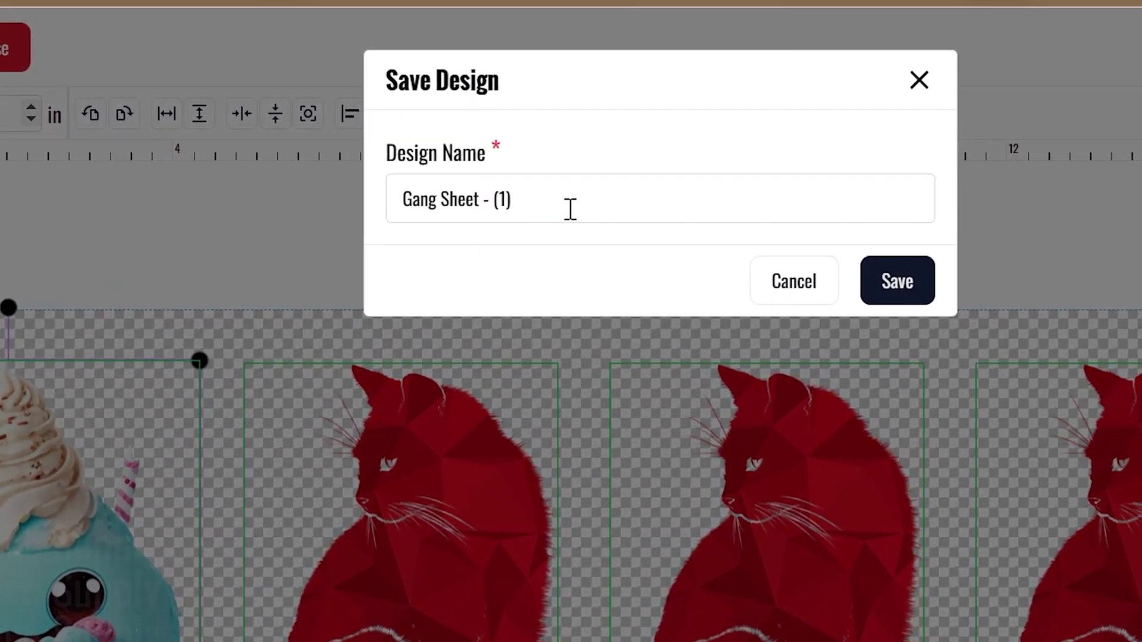
{"action": "left_click_drag", "start_coordinate": [755, 191], "coordinate": [578, 185]}
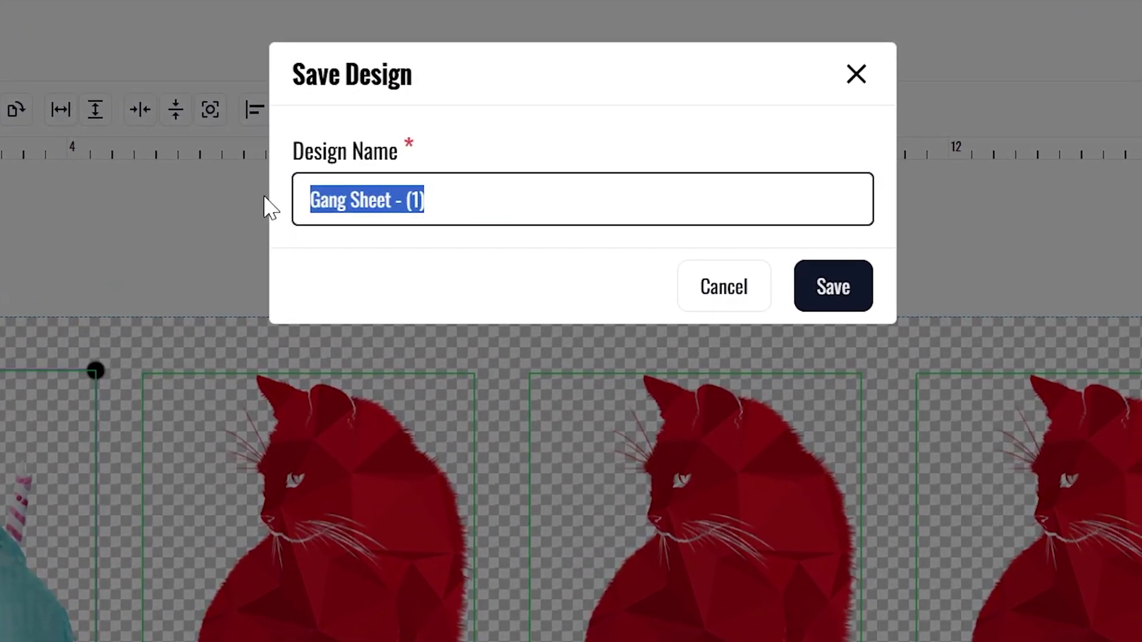
{"action": "type", "text": "Memorabl"}
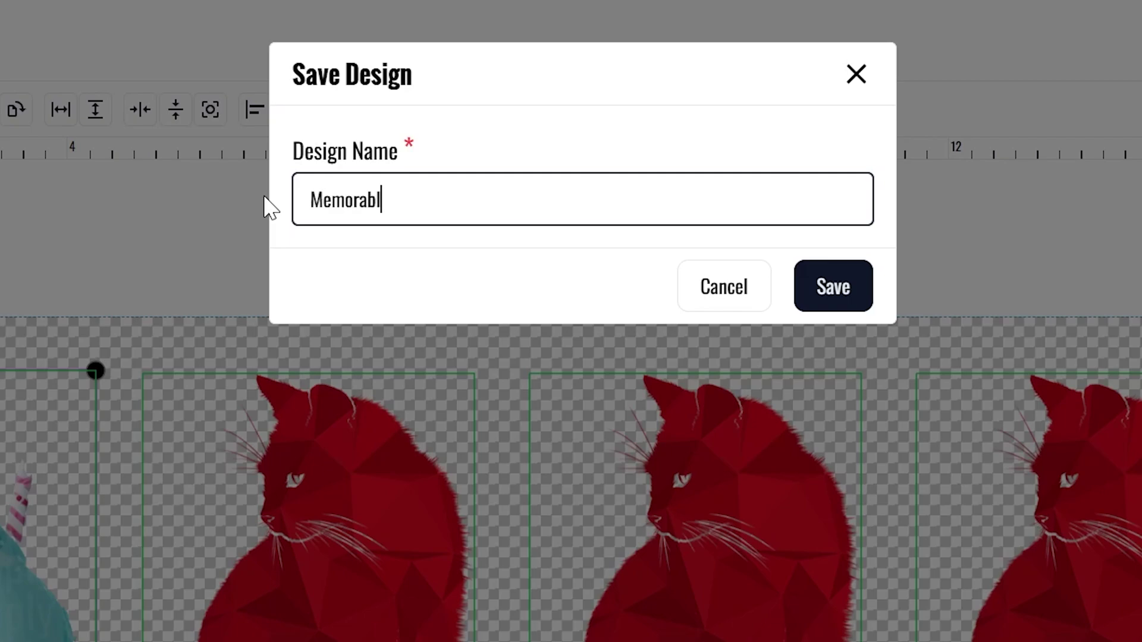
{"action": "type", "text": "e Name"}
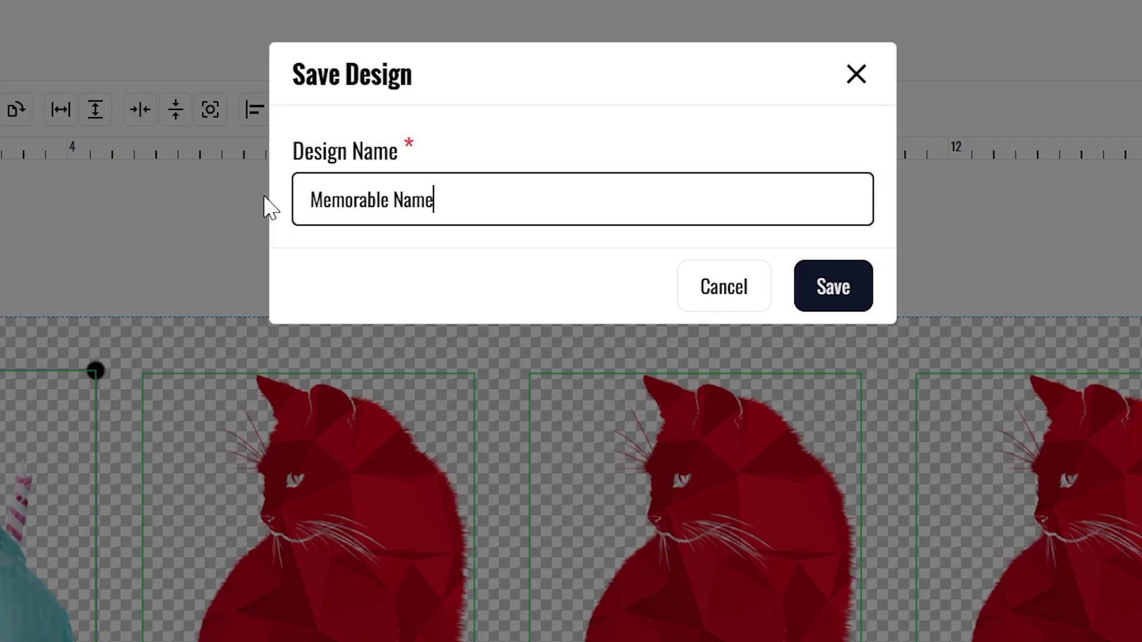
{"action": "left_click", "coordinate": [864, 308]}
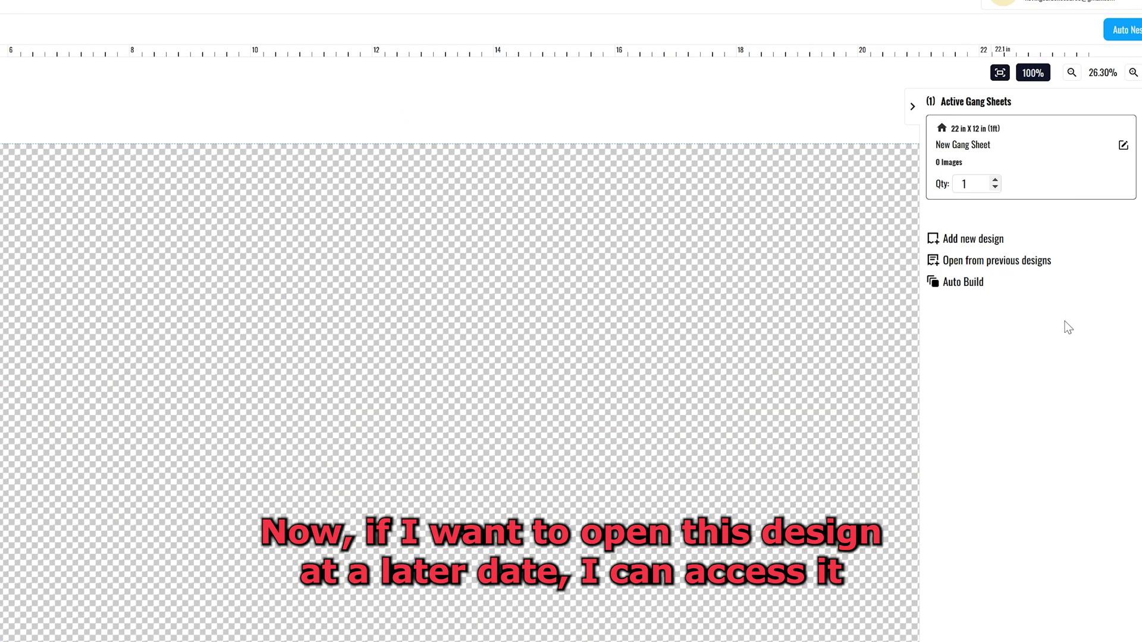
- Load the 'Memorable Name' design (10 images) from the previously saved designs
{"action": "left_click", "coordinate": [1068, 265]}
{"action": "left_click", "coordinate": [1067, 264]}
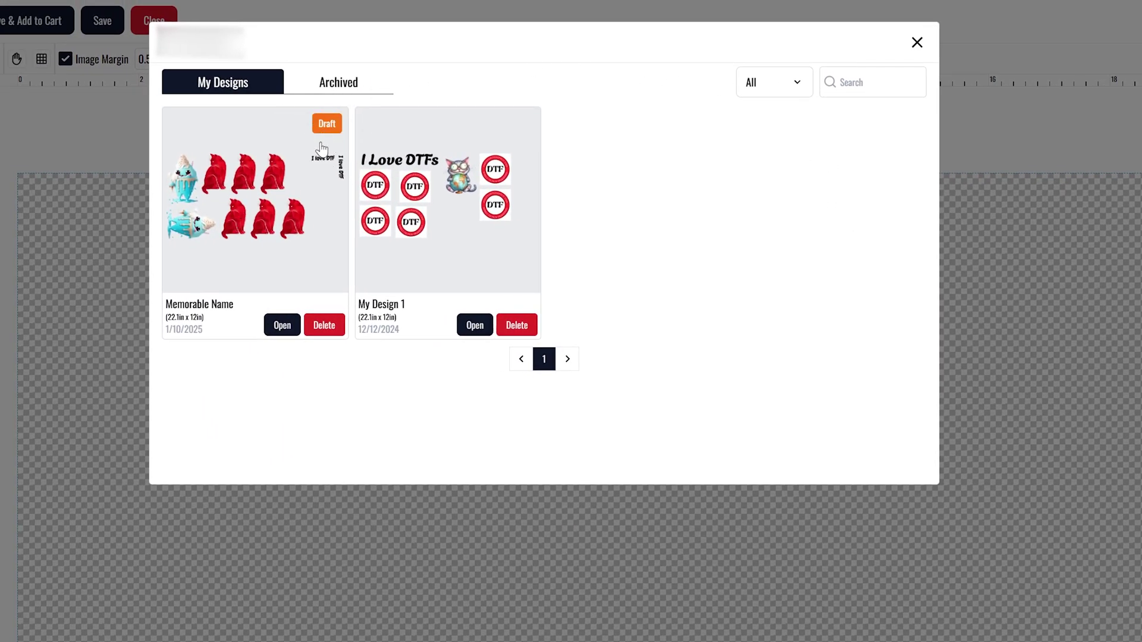
{"action": "left_click", "coordinate": [321, 148]}
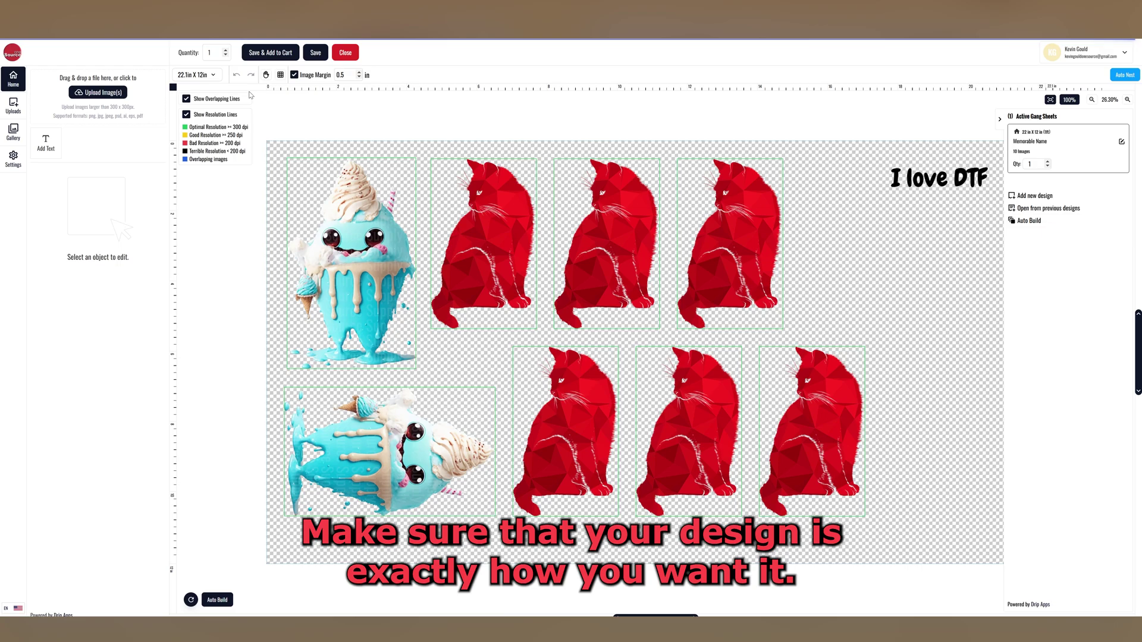
- Check the sizes of the ice-cream monster and the three cats
{"action": "left_click", "coordinate": [352, 192]}
{"action": "left_click", "coordinate": [464, 255]}
{"action": "left_click", "coordinate": [612, 255]}
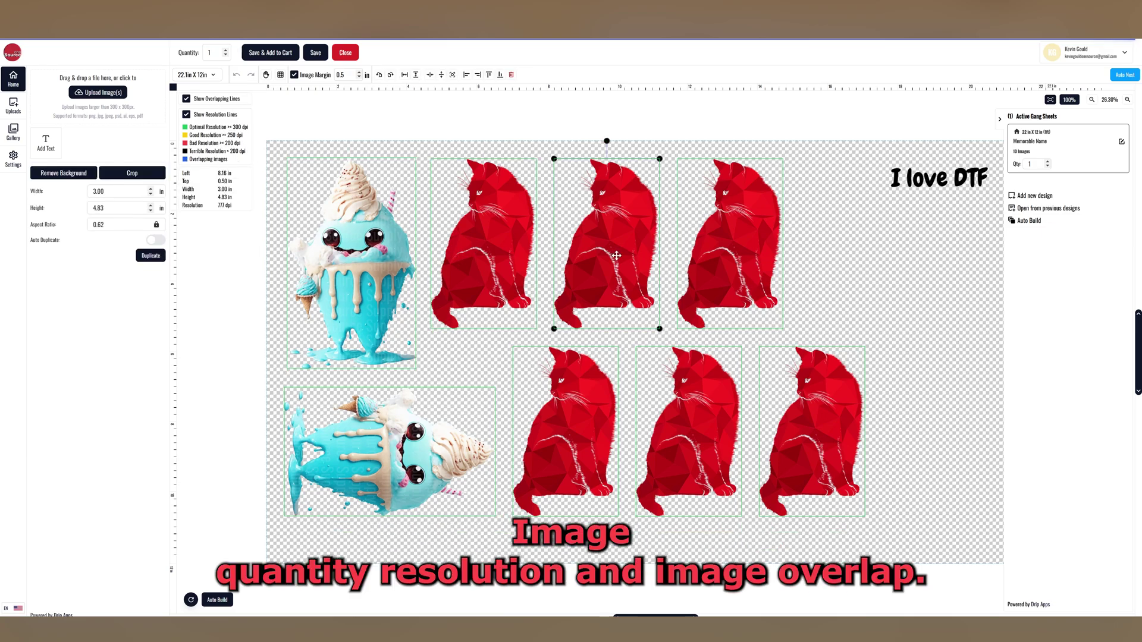
{"action": "left_click", "coordinate": [714, 258]}
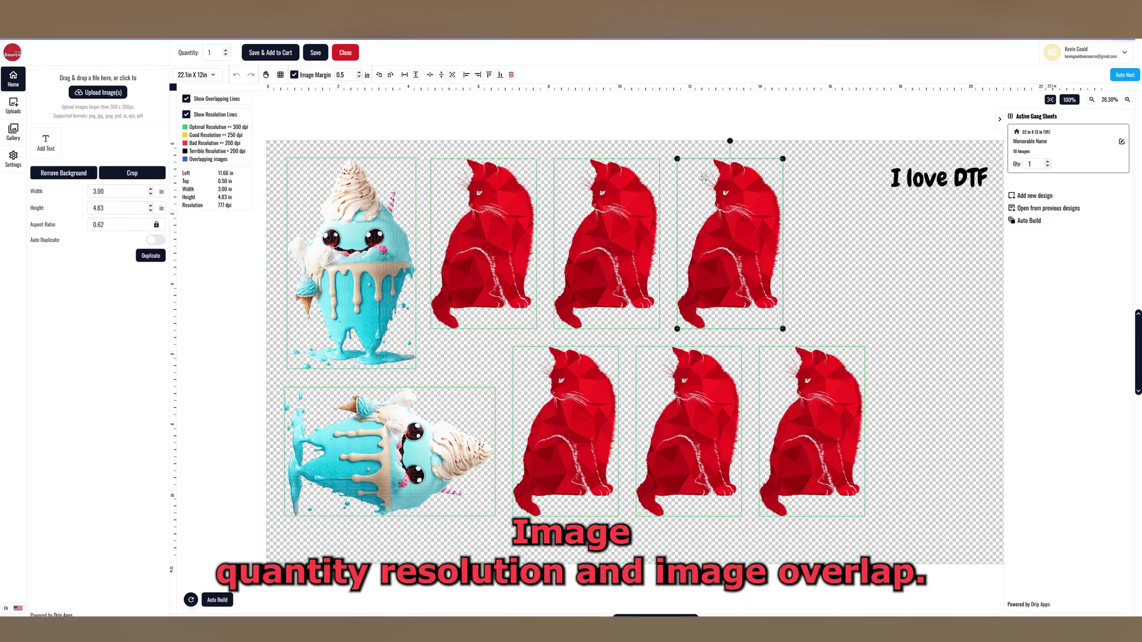
- Start Save & Add to Cart, ticking Print Anyway and the artwork-rights agreement
{"action": "left_click", "coordinate": [292, 57]}
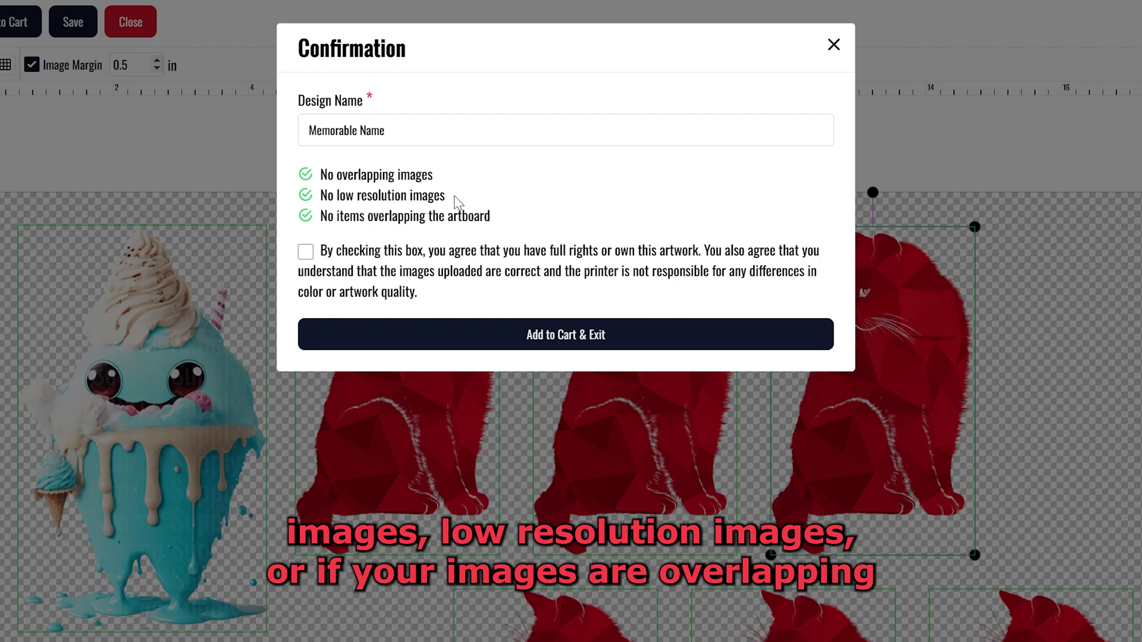
{"action": "left_click", "coordinate": [457, 199]}
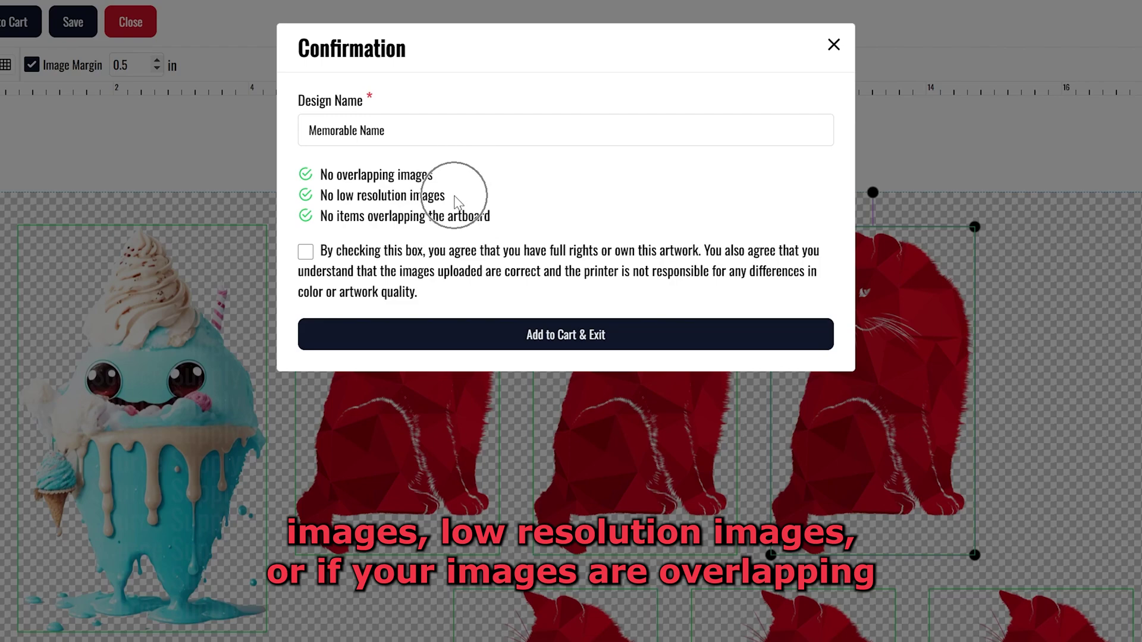
{"action": "left_click", "coordinate": [510, 224]}
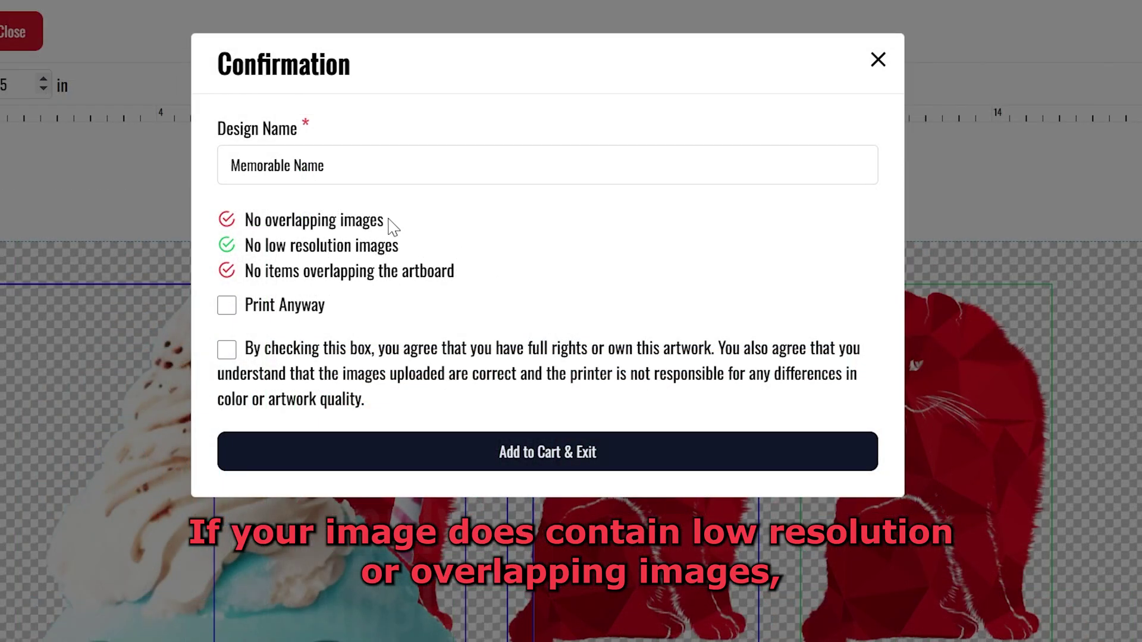
{"action": "left_click", "coordinate": [394, 226]}
{"action": "left_click", "coordinate": [228, 307]}
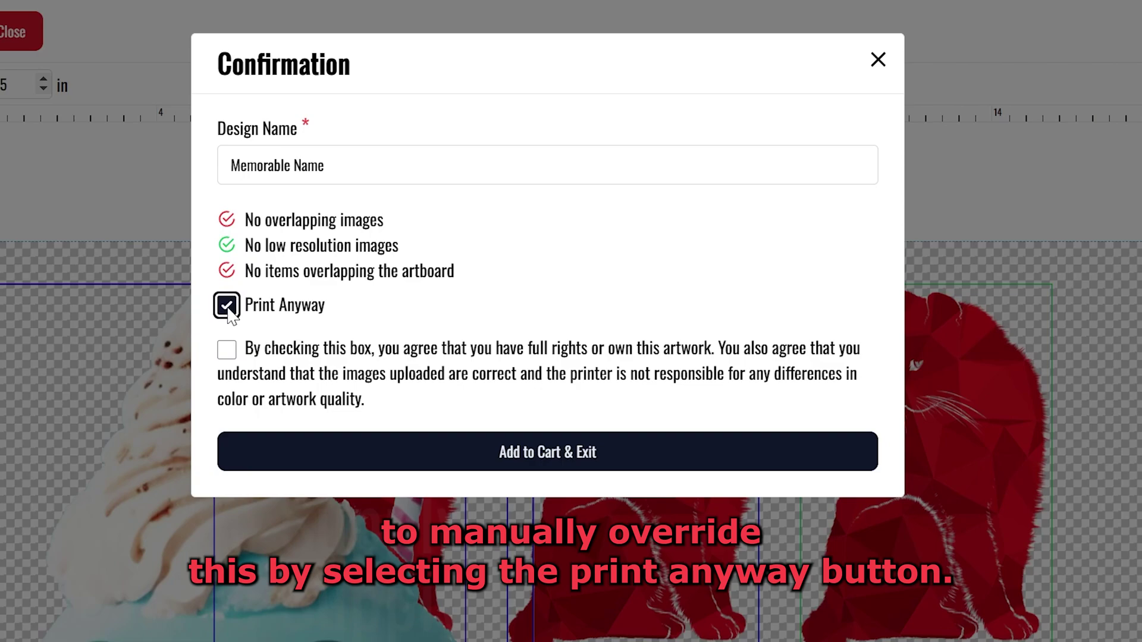
{"action": "left_click", "coordinate": [227, 351]}
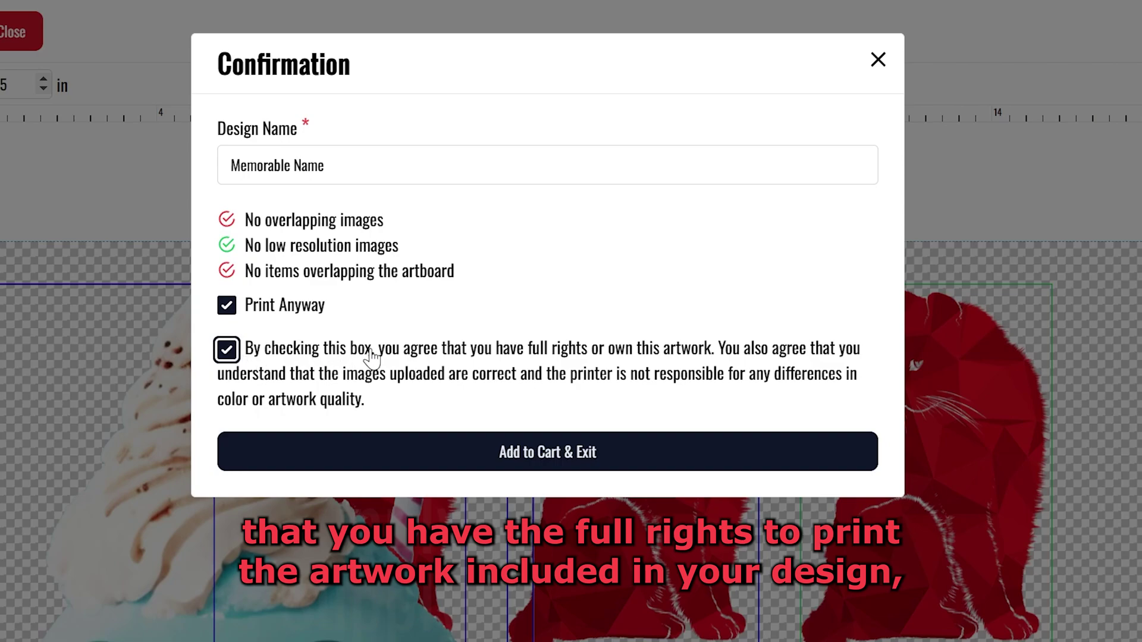